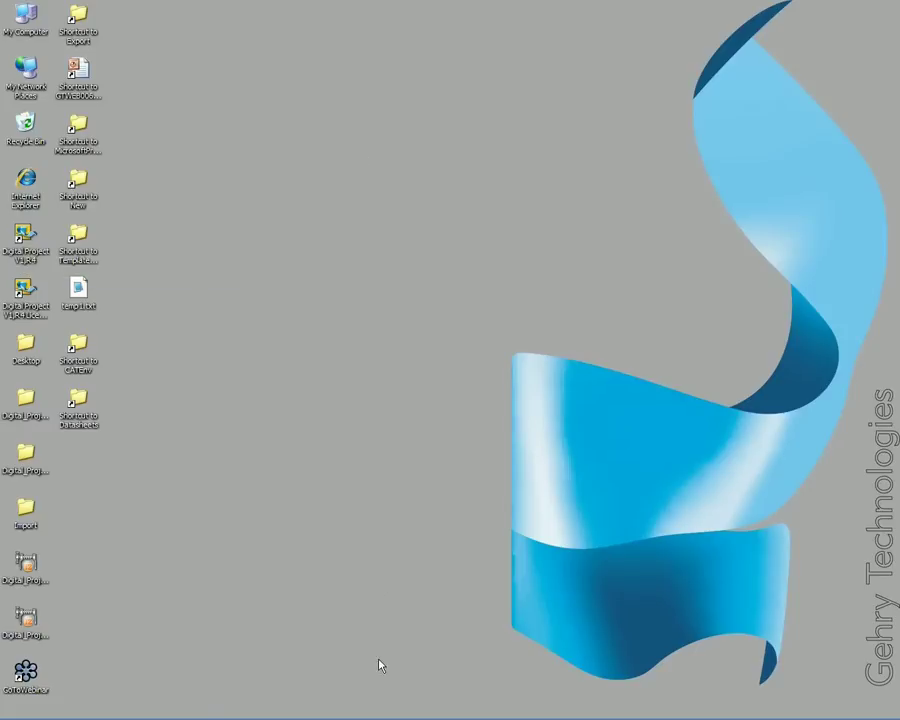
- Switch to PowerPoint, run the GTWEB006_Intro.ppt slide show through its last slide, and minimize the presentation
mouse_move(354, 712)
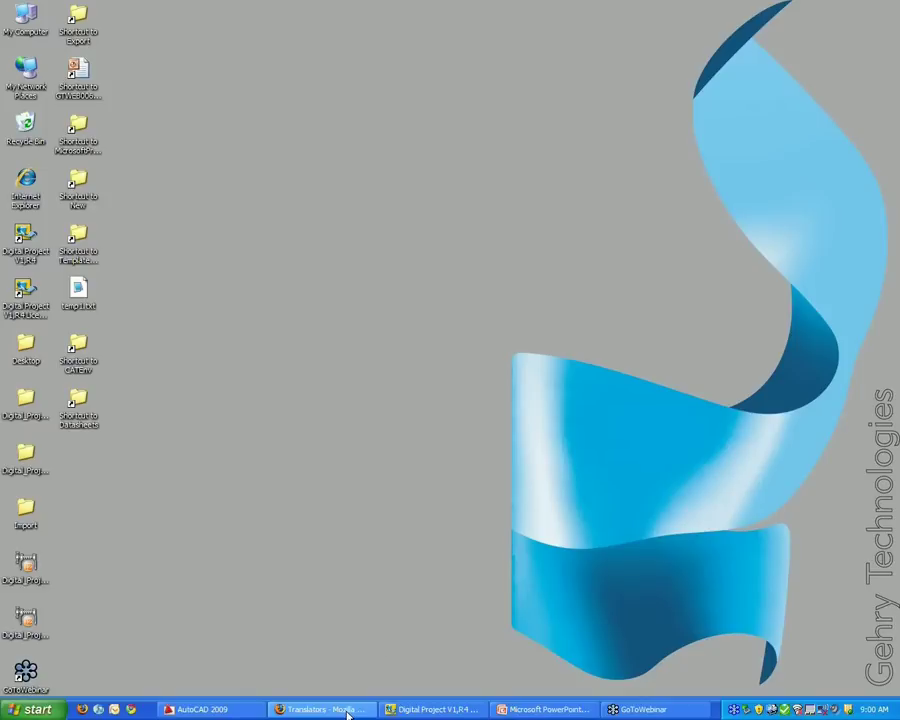
left_click(514, 710)
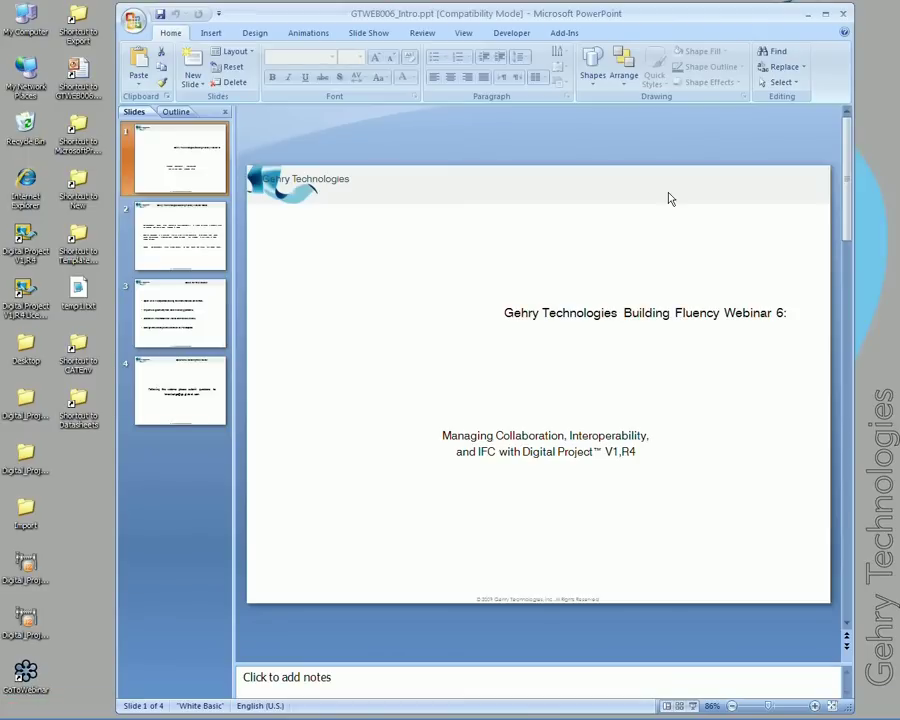
key("F5")
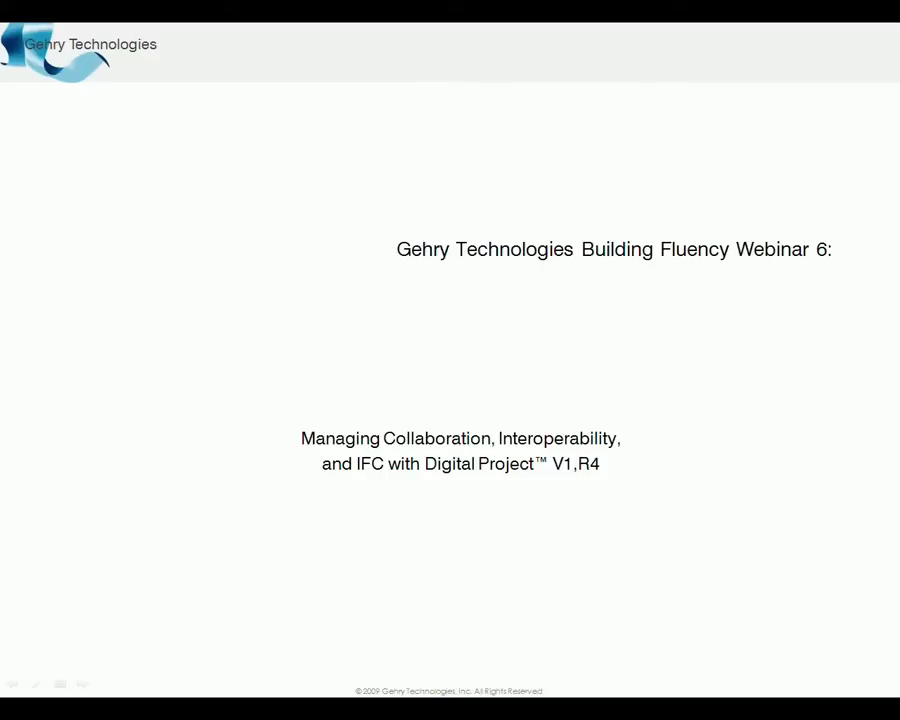
key("Right")
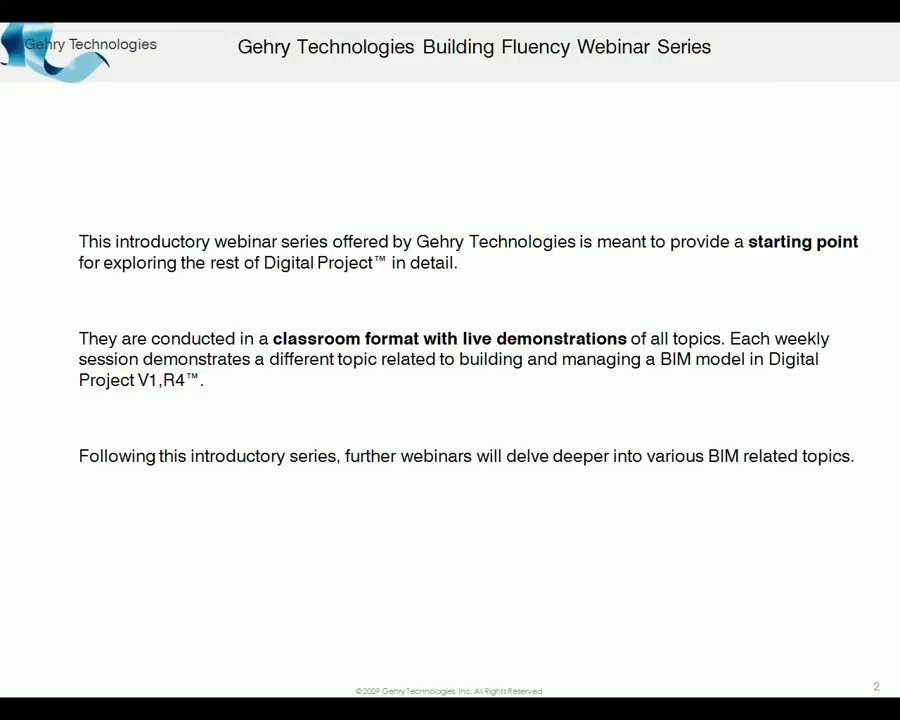
key("Right")
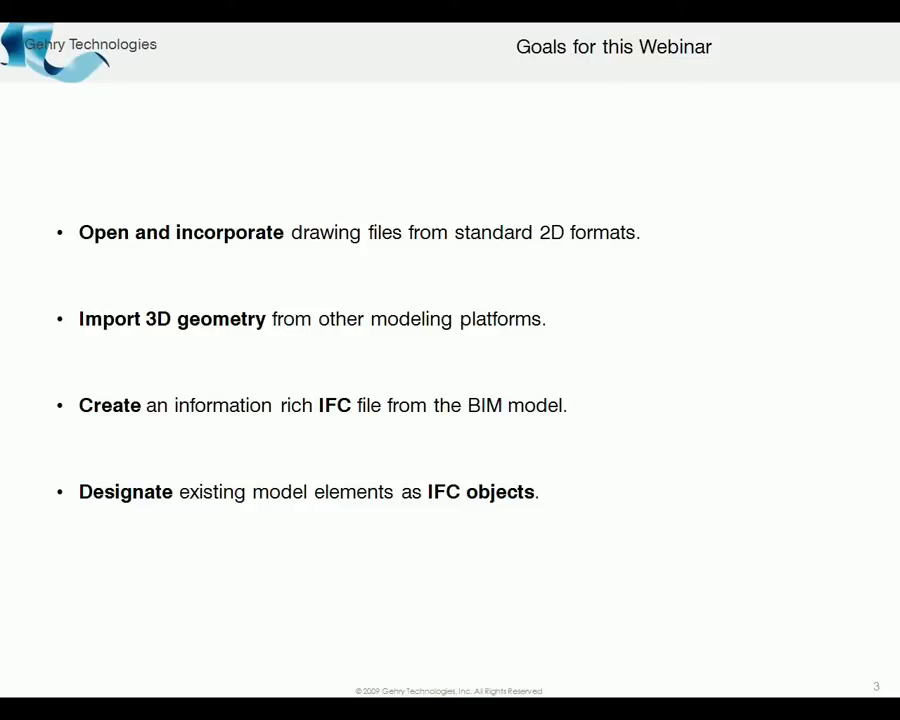
key("Right")
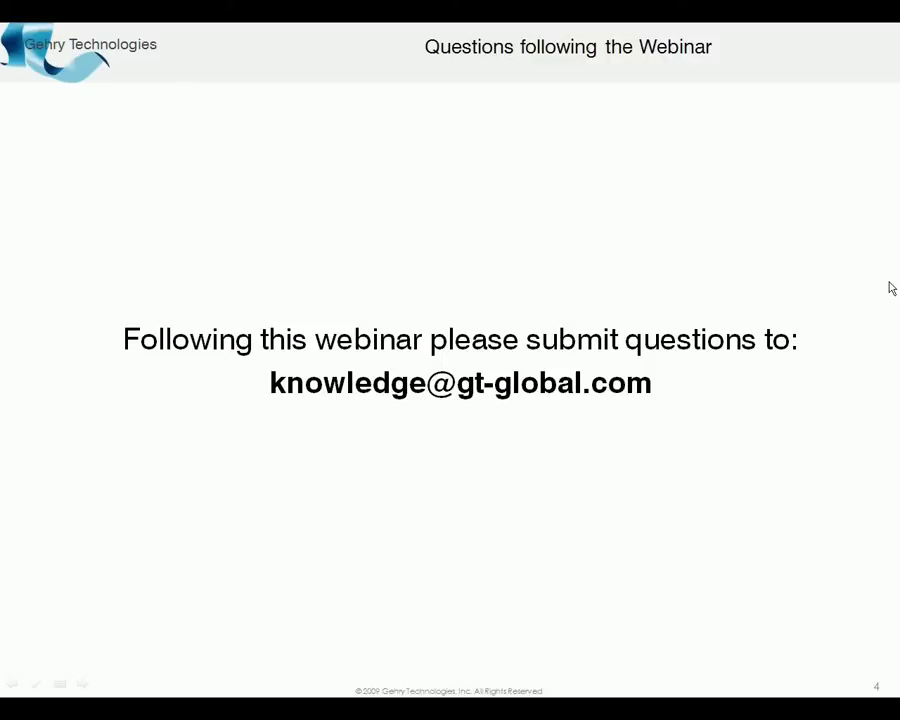
key("Escape")
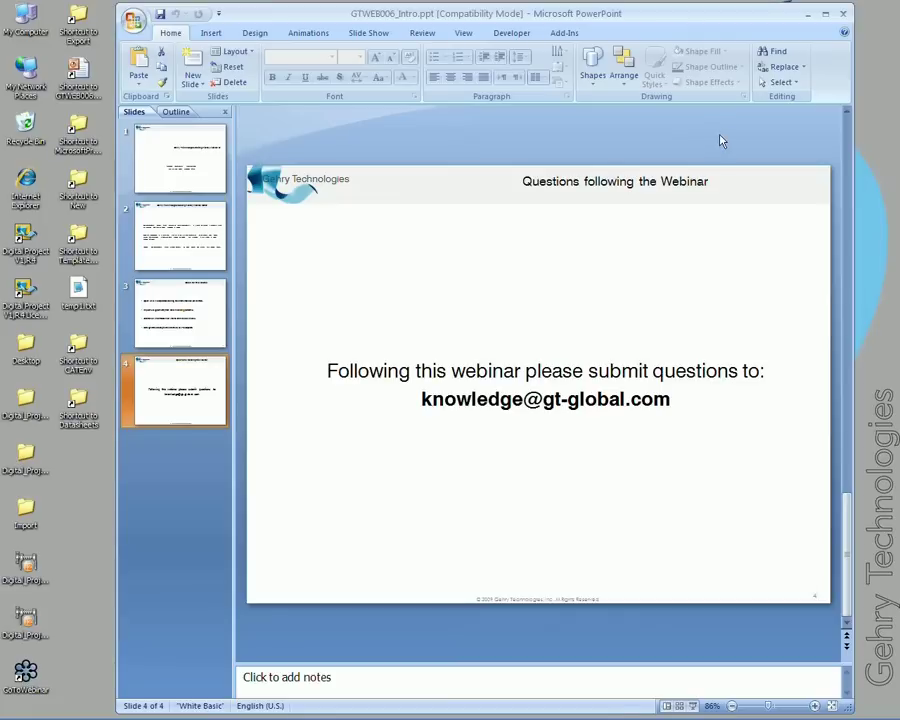
left_click(808, 17)
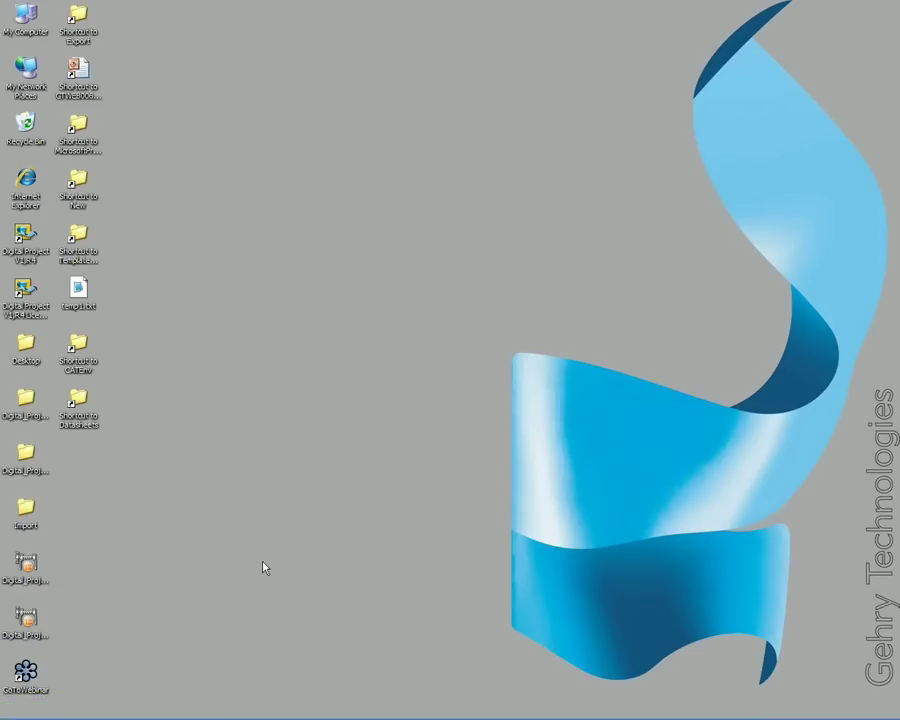
- Open MAR_SIT_DRW.dwg in AutoCAD from the Import folder on the desktop
double_click(25, 512)
left_click_drag(396, 315, 396, 269)
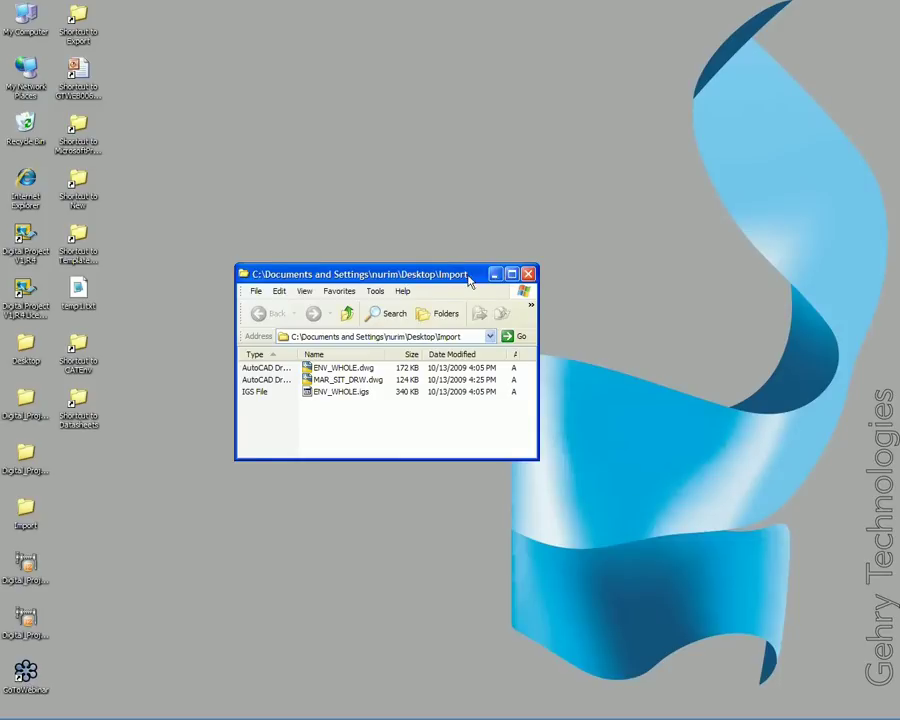
left_click_drag(468, 280, 487, 273)
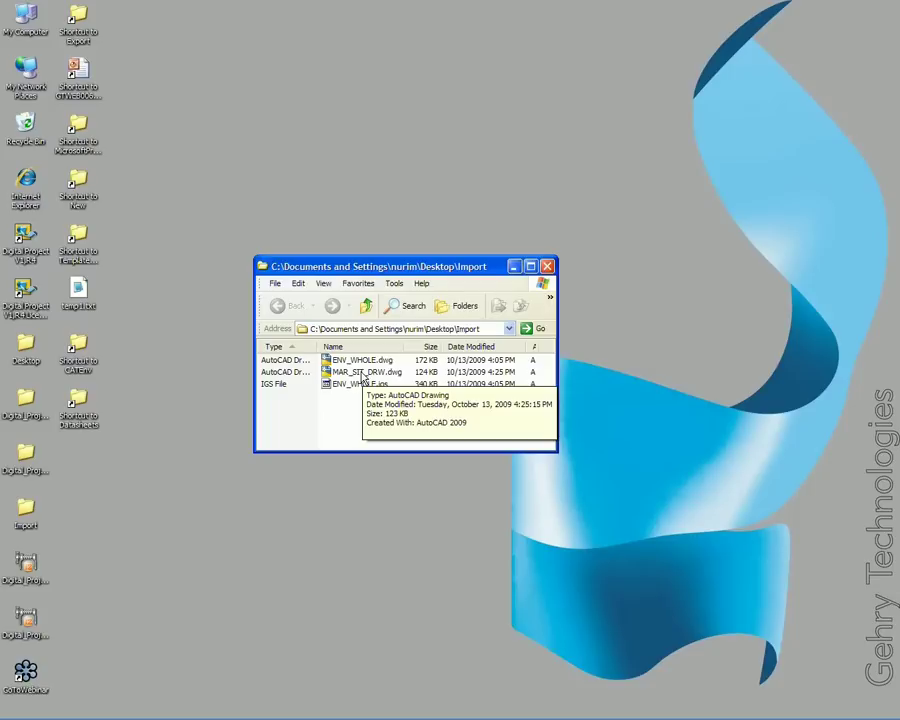
double_click(363, 372)
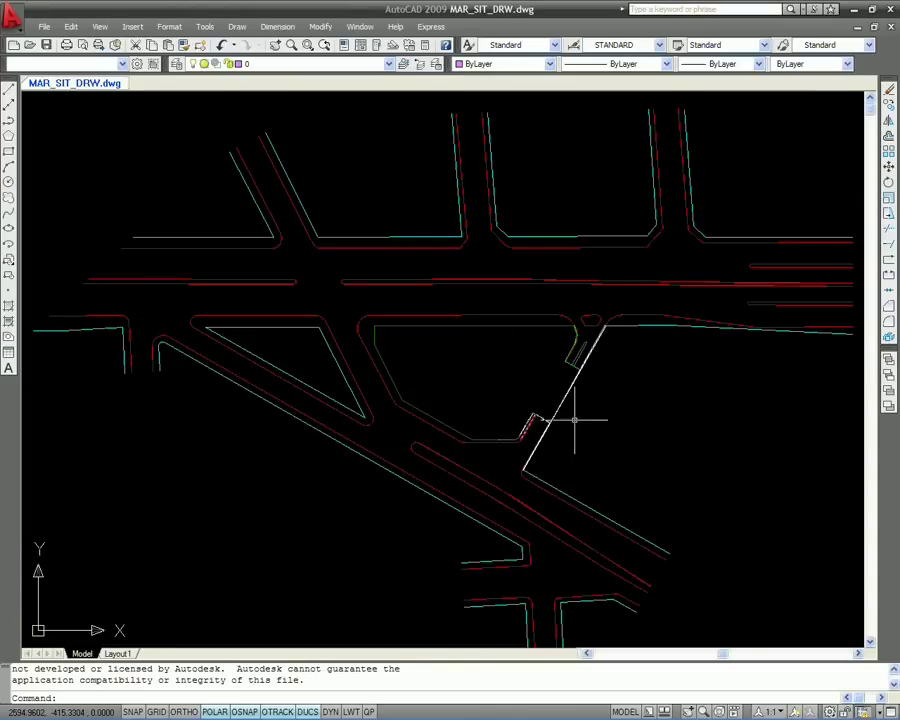
- Examine the street layout of the site drawing, including the median line in the main road
scroll(615, 415, "up", 2)
scroll(593, 358, "down", 5)
scroll(603, 368, "up", 4)
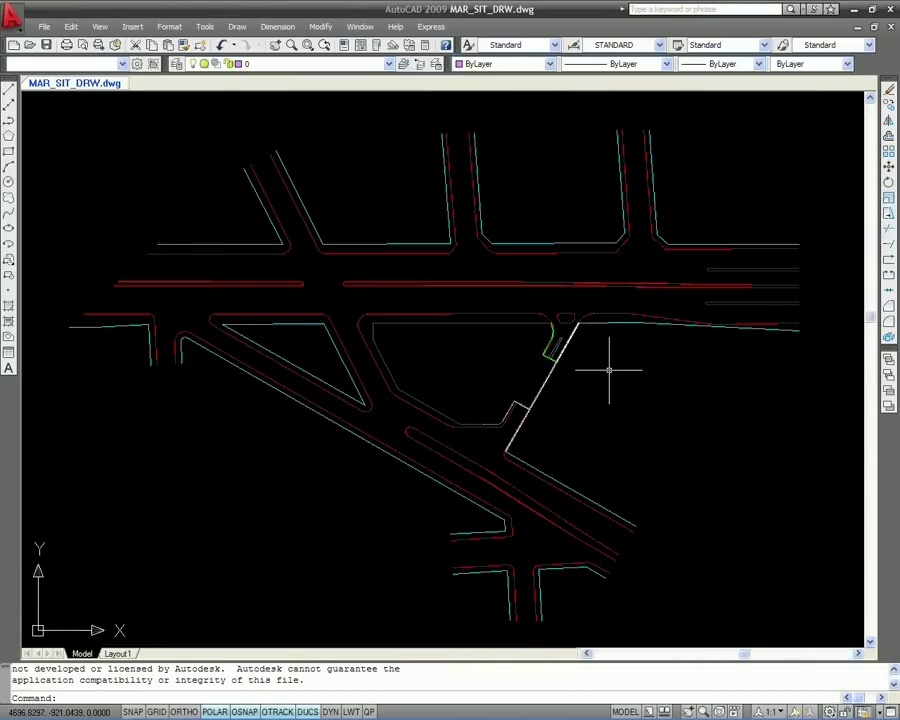
scroll(586, 372, "down", 1)
scroll(492, 302, "down", 2)
scroll(492, 302, "up", 4)
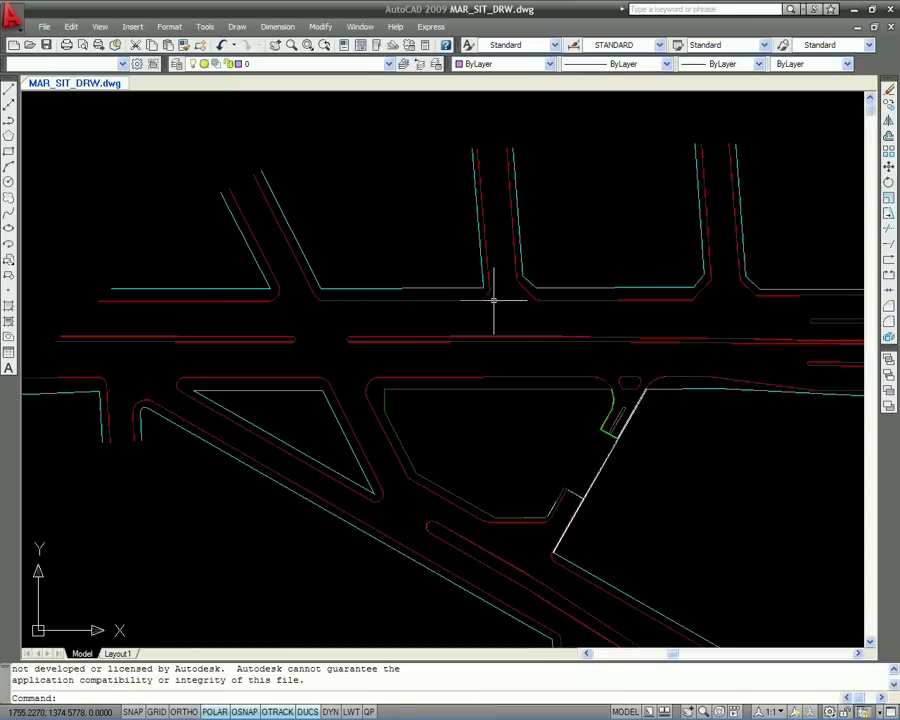
left_click(489, 340)
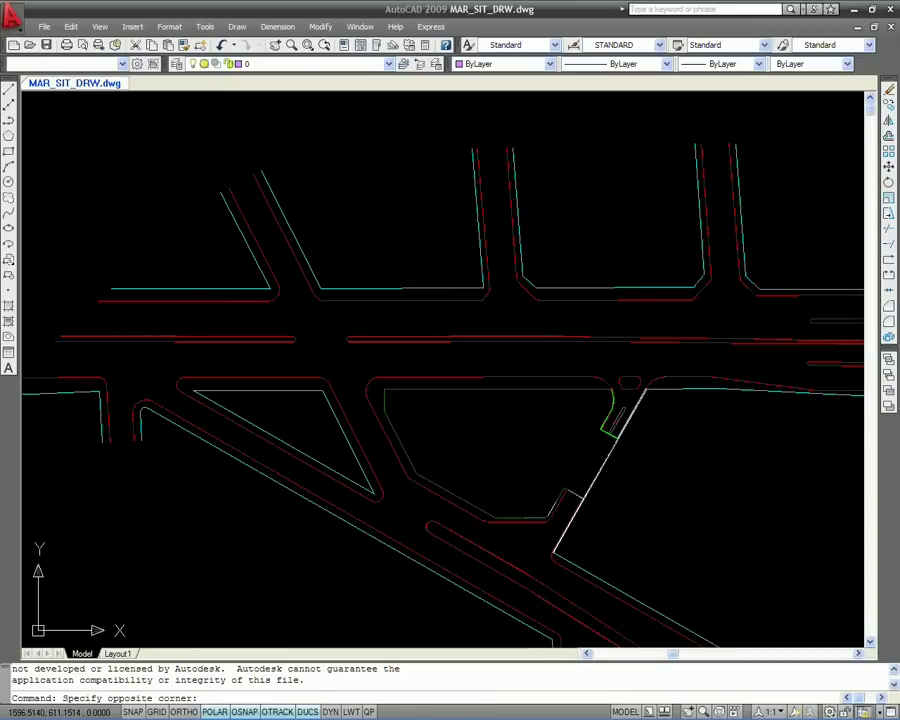
left_click(480, 341)
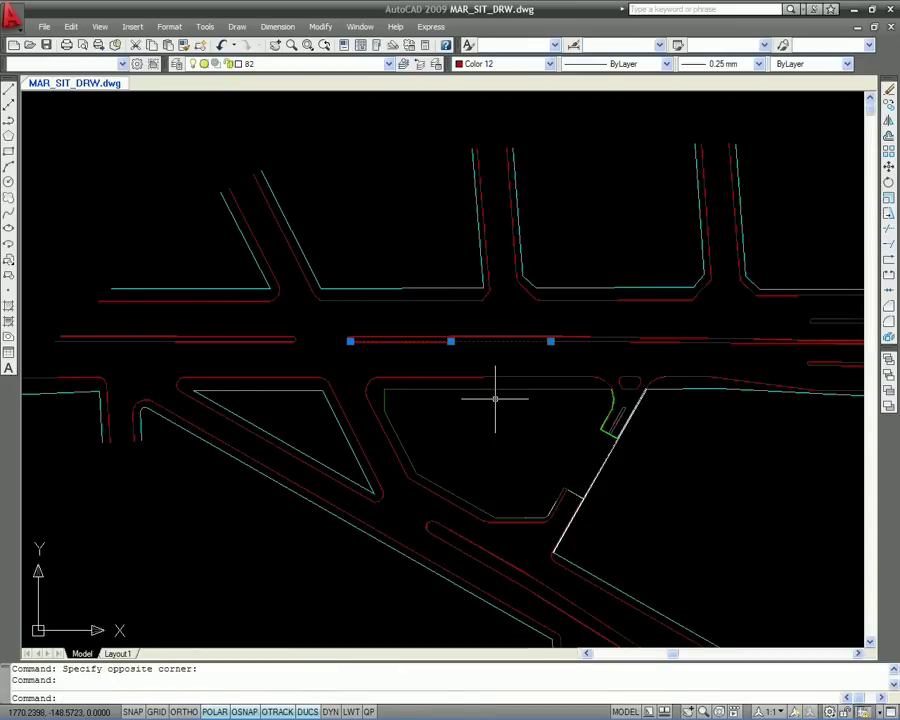
key("Escape")
scroll(490, 396, "down", 3)
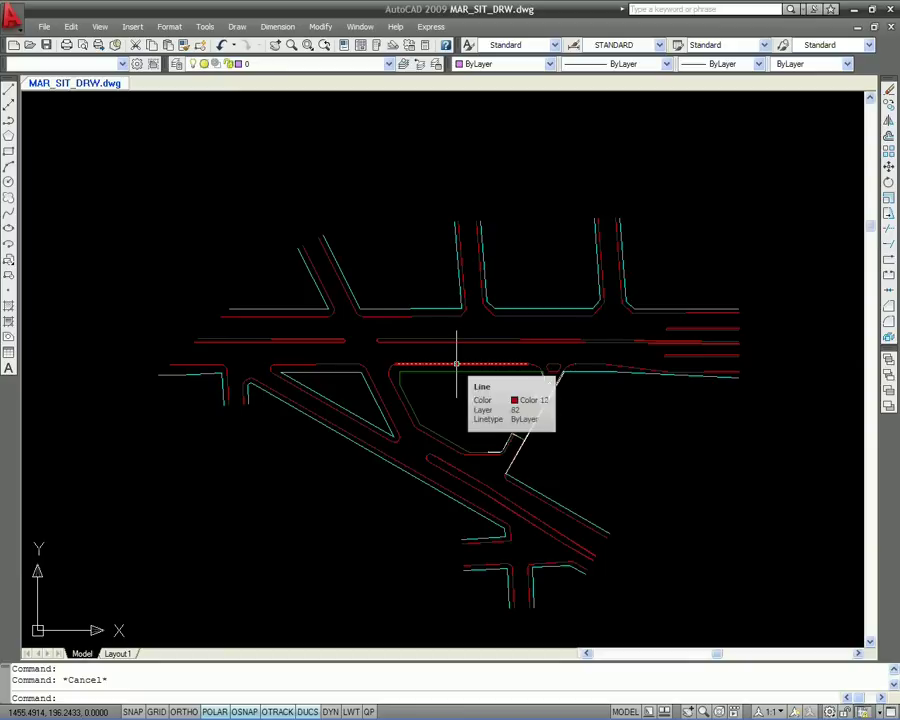
- Select all the linework of the site drawing and start the Write Block command (wblock) on it
middle_click_drag(627, 433, 615, 416)
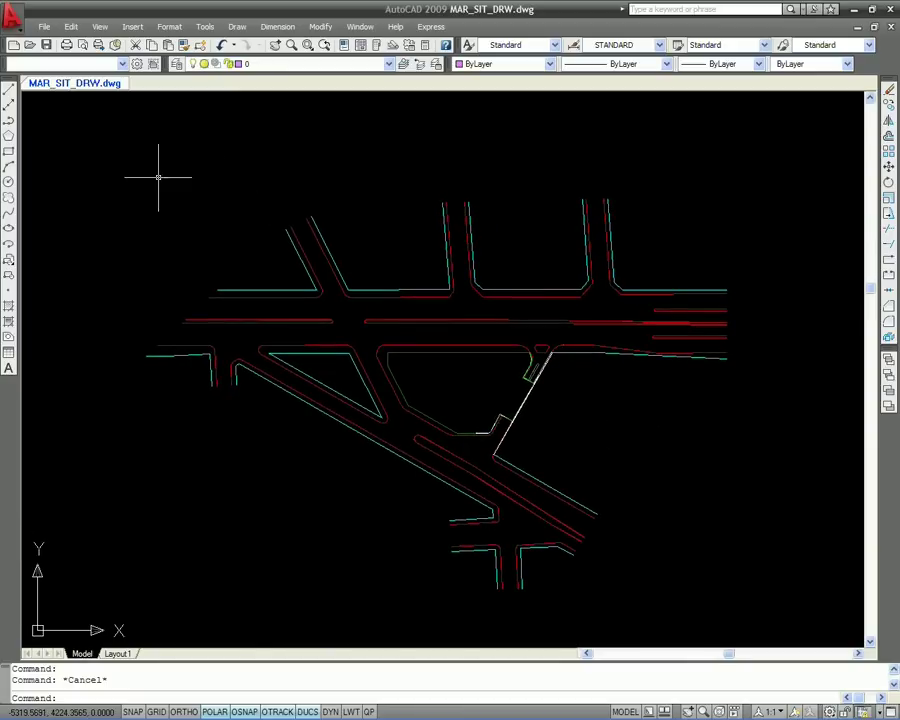
left_click(103, 163)
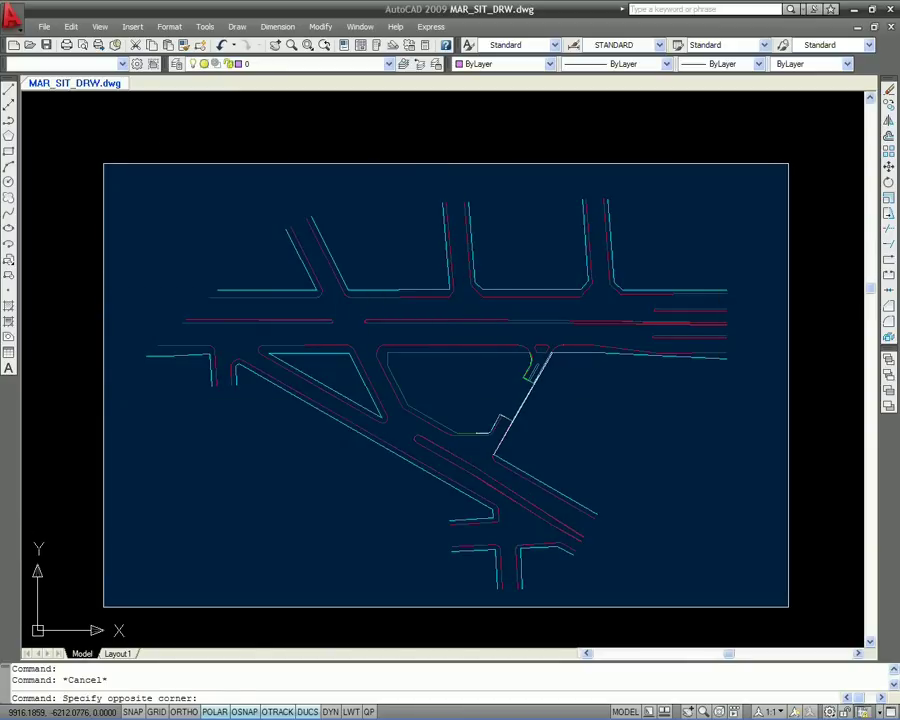
left_click(789, 607)
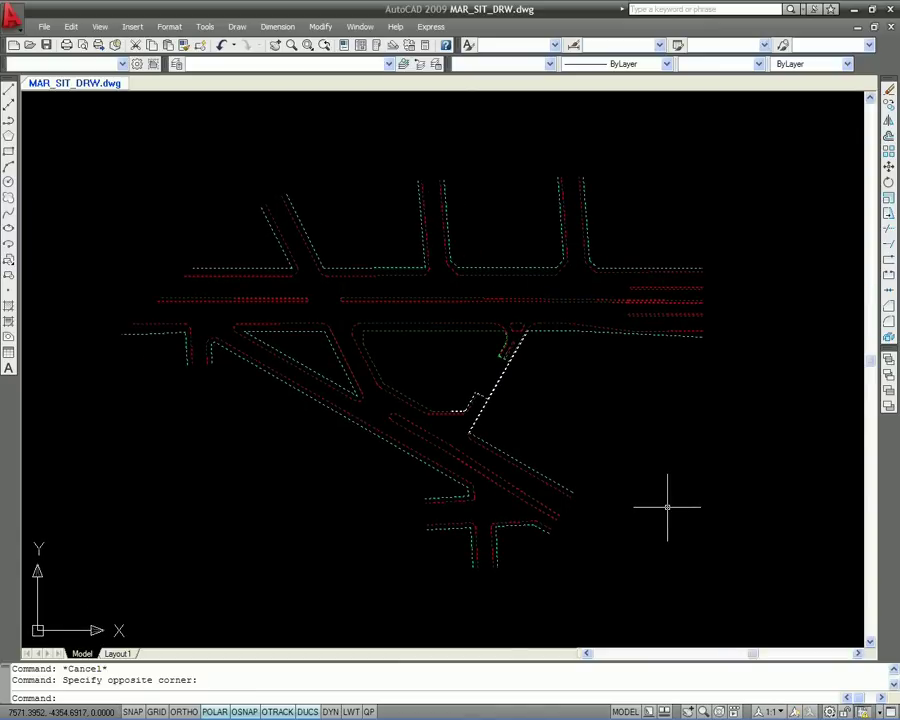
type("wblock")
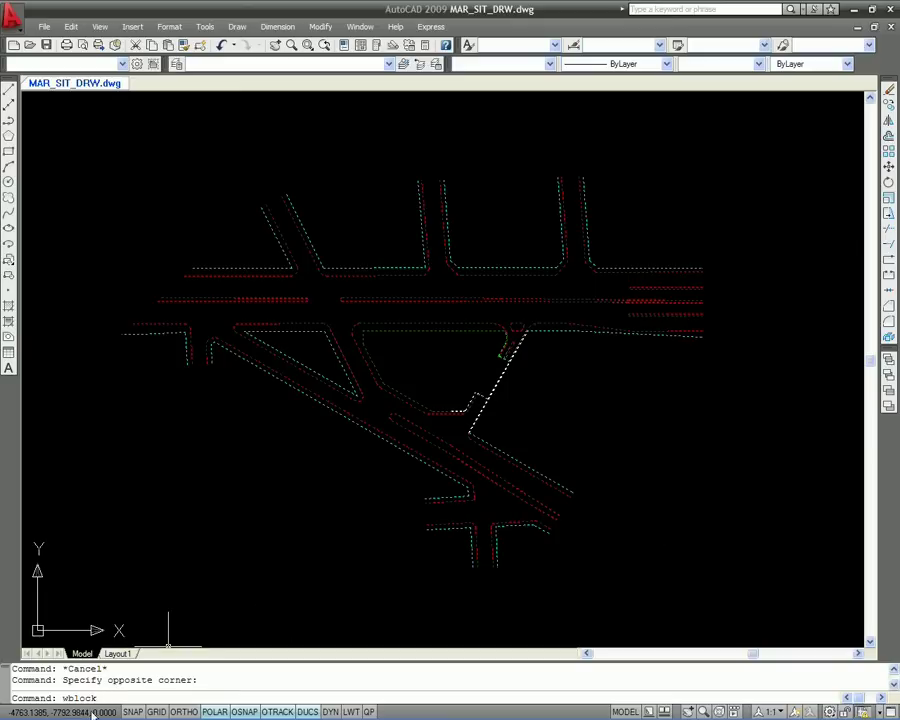
key("Return")
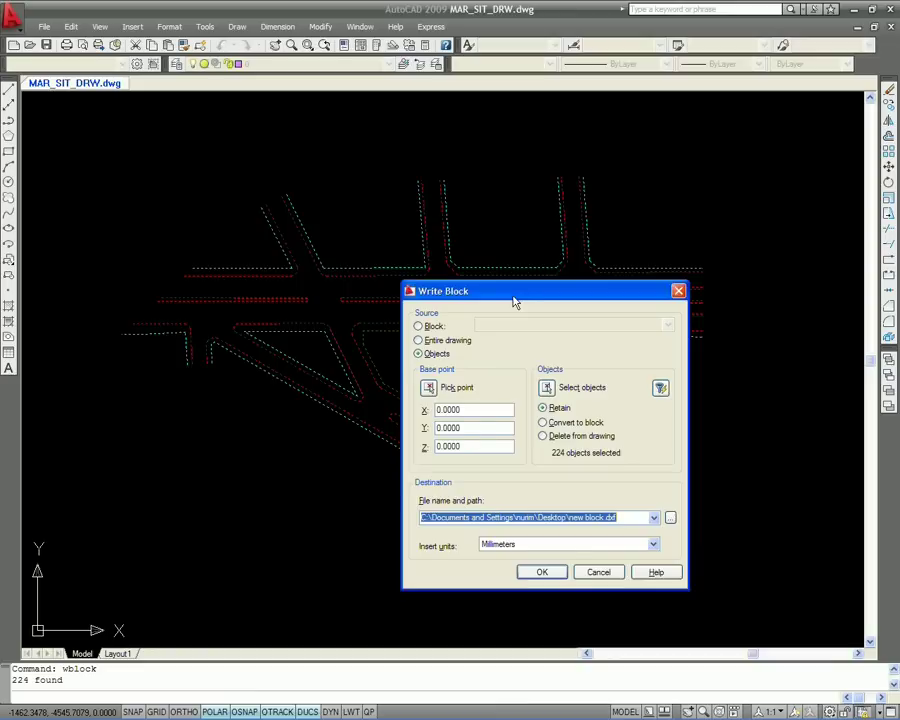
left_click_drag(513, 305, 486, 243)
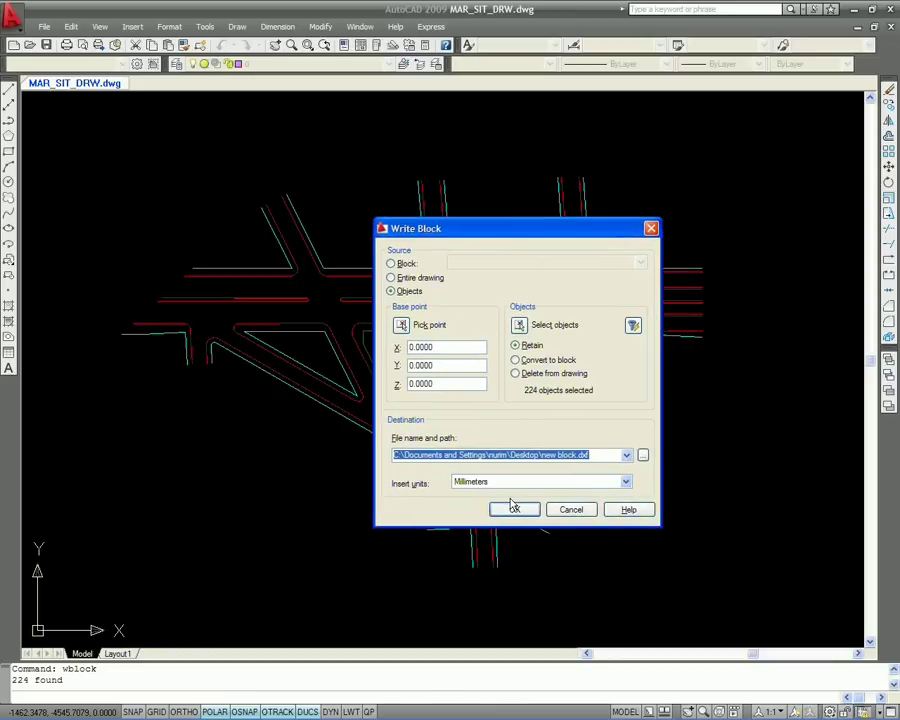
- Set the block's destination to a DXF file named MAR_SIT_DRW on the Desktop
left_click(644, 457)
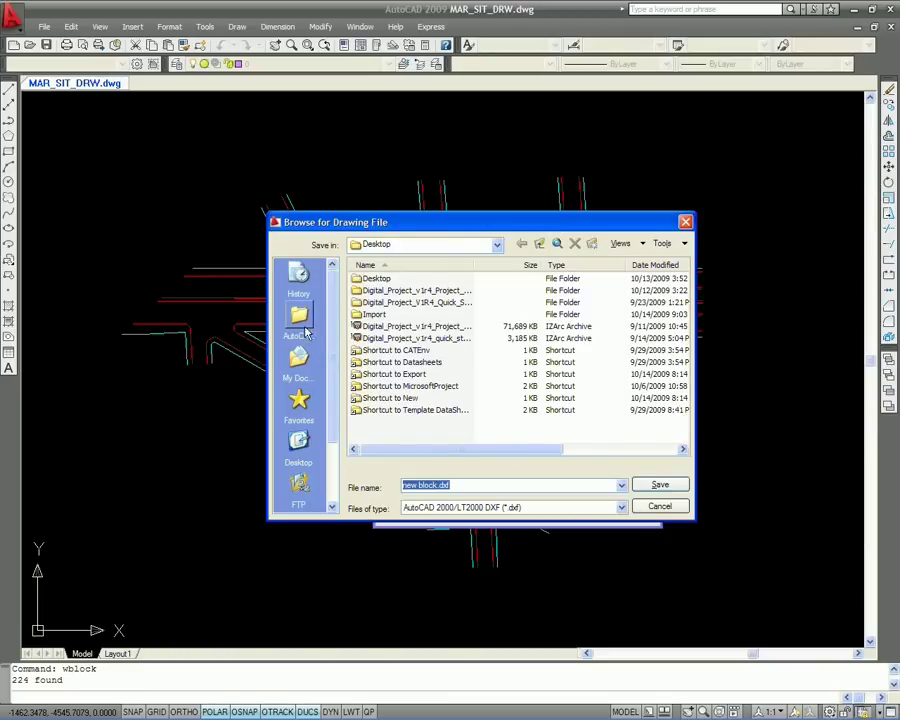
left_click(298, 442)
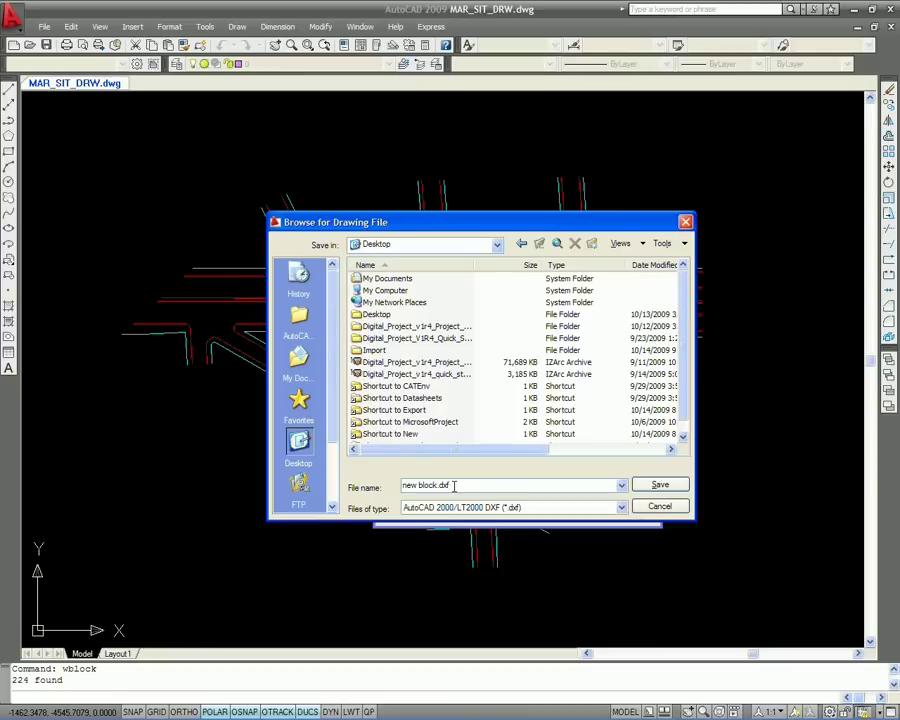
left_click_drag(454, 486, 350, 493)
type("MAR_SIT_DRW")
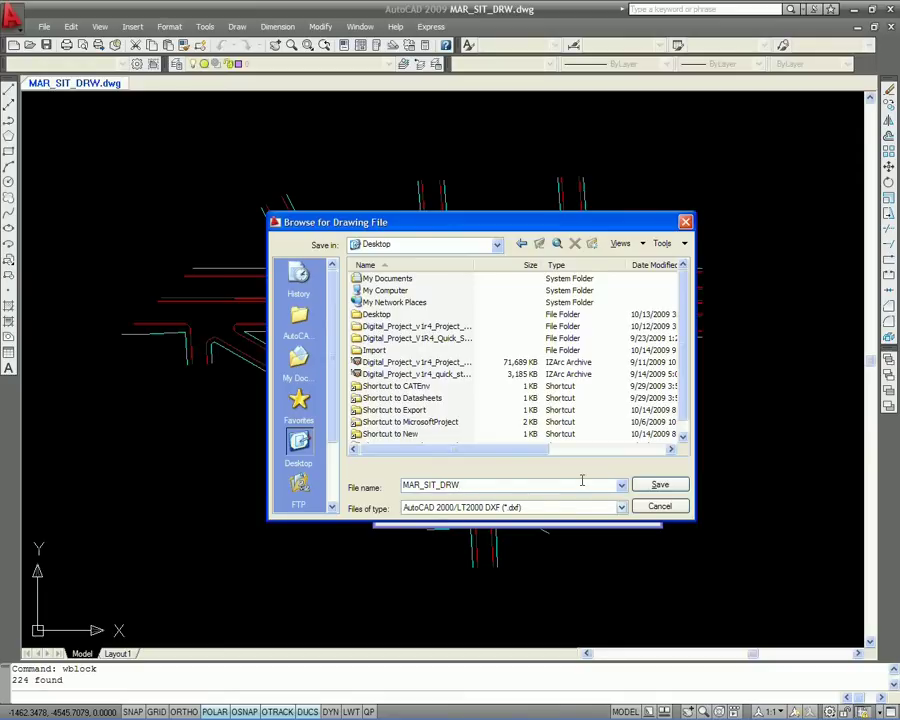
left_click(644, 486)
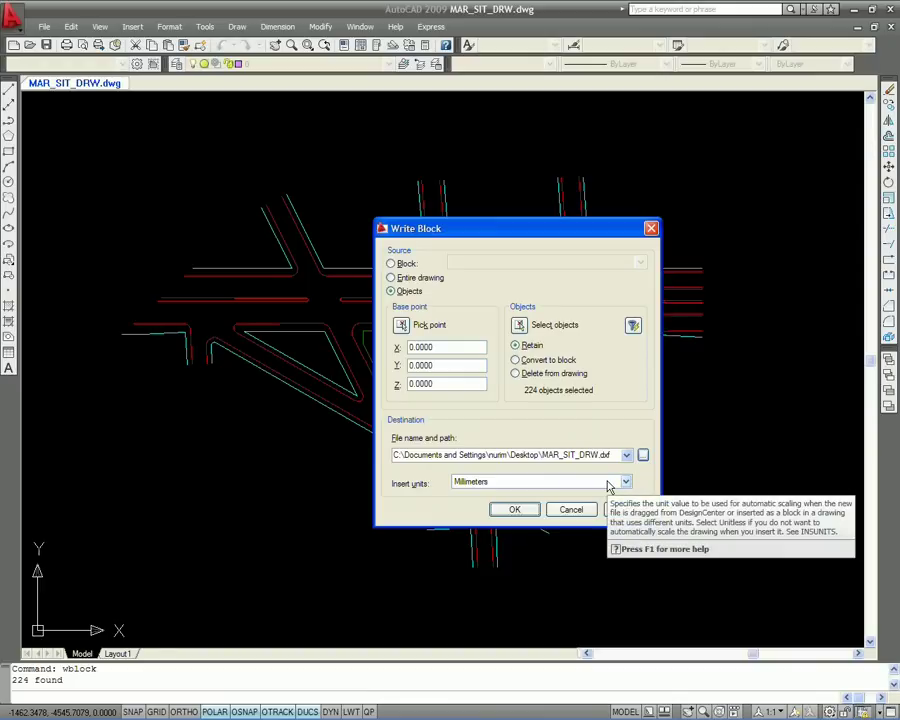
- Set the insert units to Inches and write the block to file
left_click(608, 484)
left_click(610, 496)
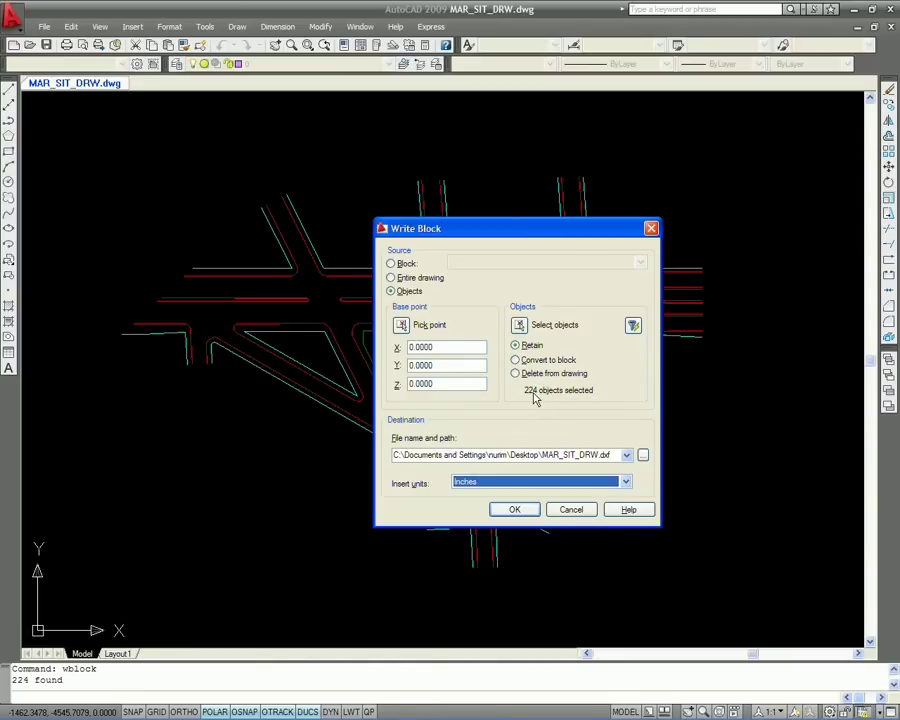
left_click(515, 511)
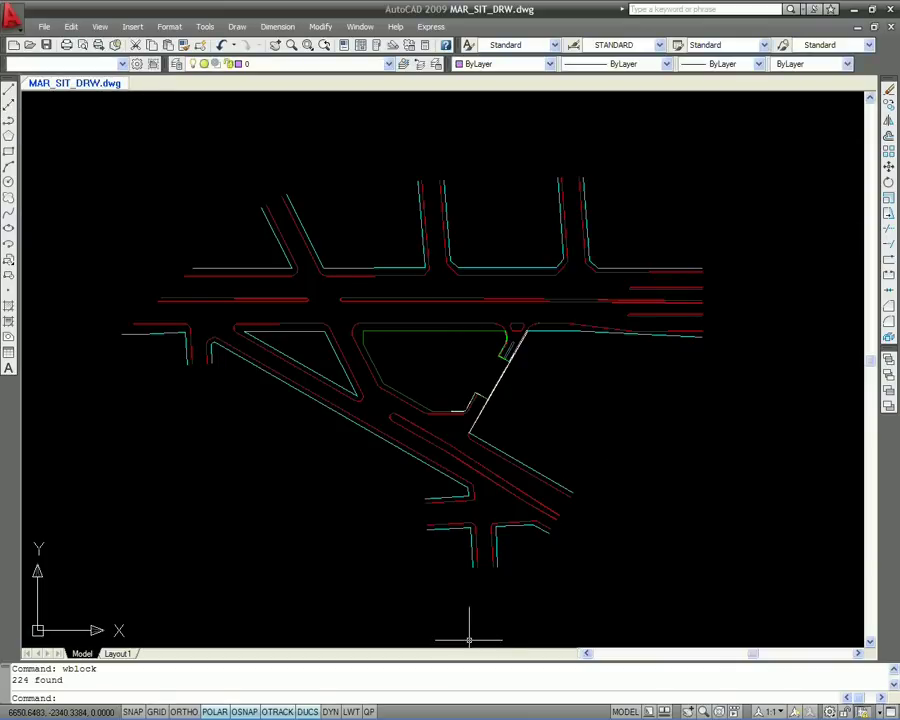
- Switch to Digital Project V1,R4 and open MAR_SIT_DRW.dxf from the Desktop
mouse_move(393, 708)
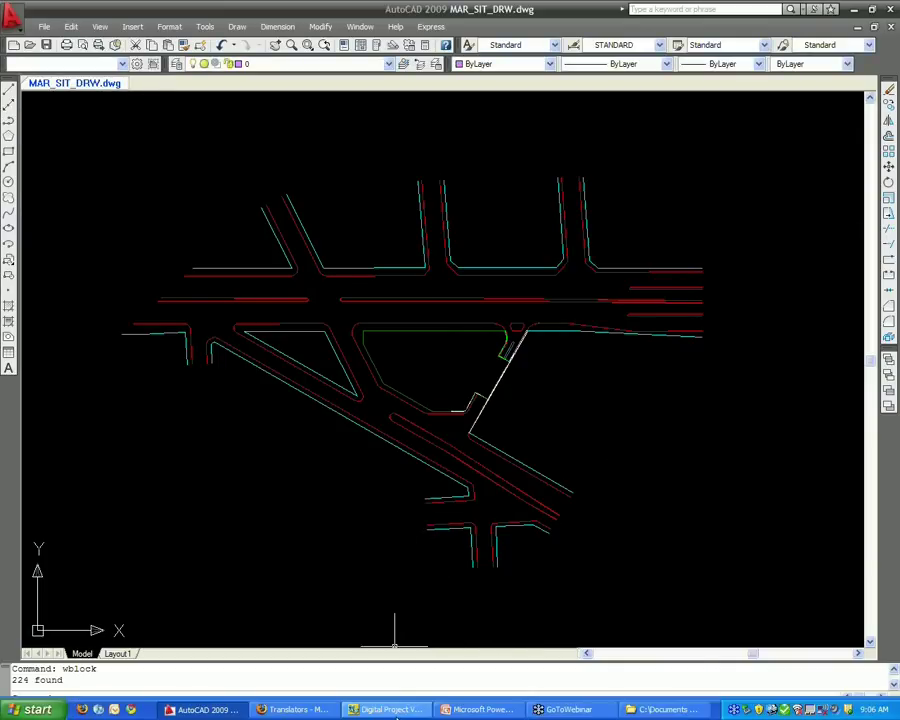
left_click(393, 708)
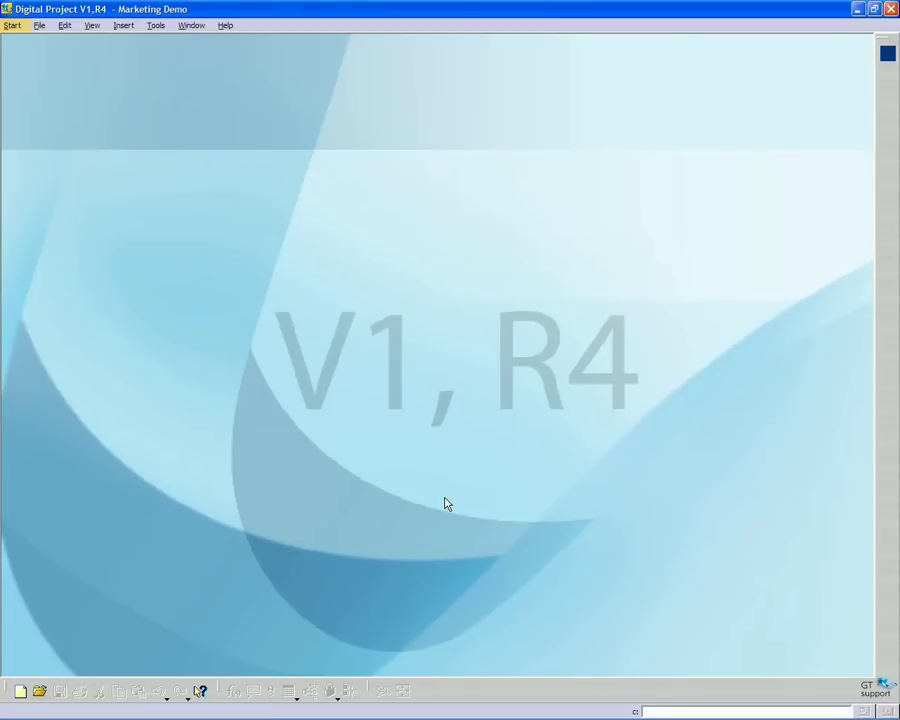
left_click(38, 26)
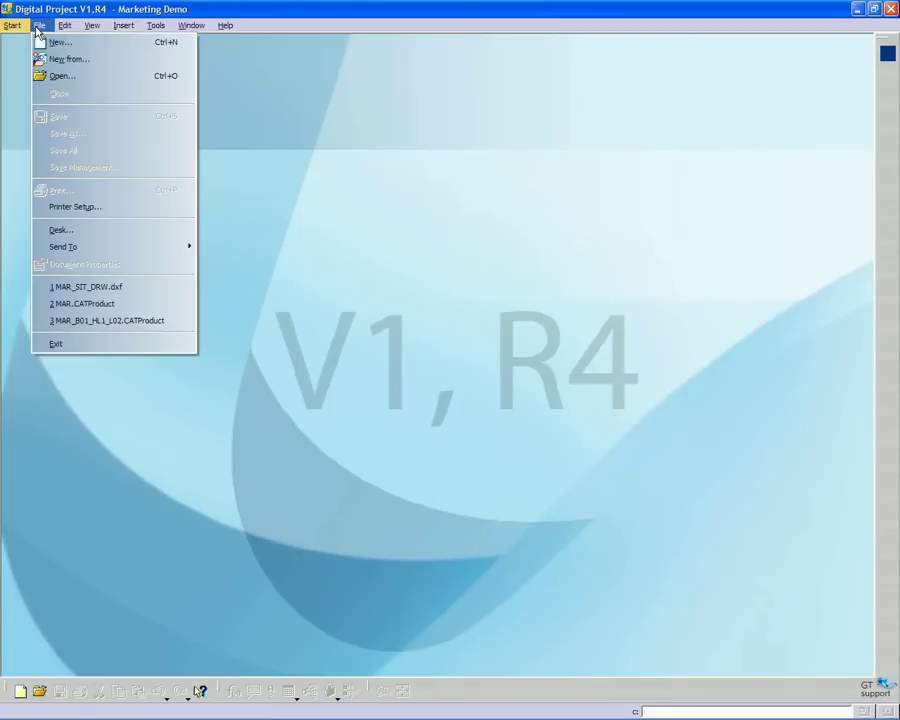
left_click(56, 77)
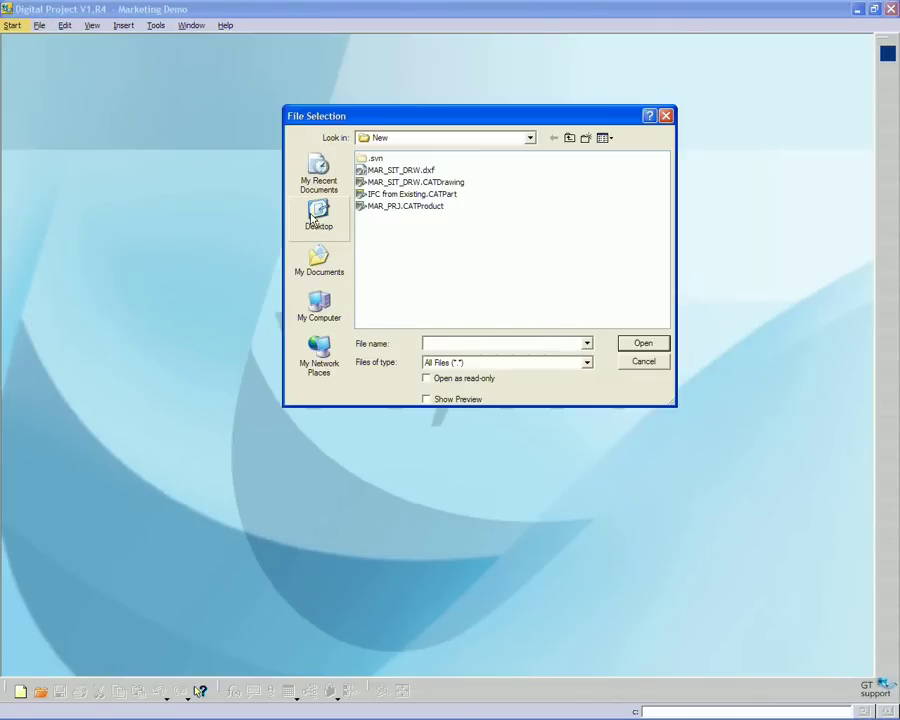
left_click(316, 215)
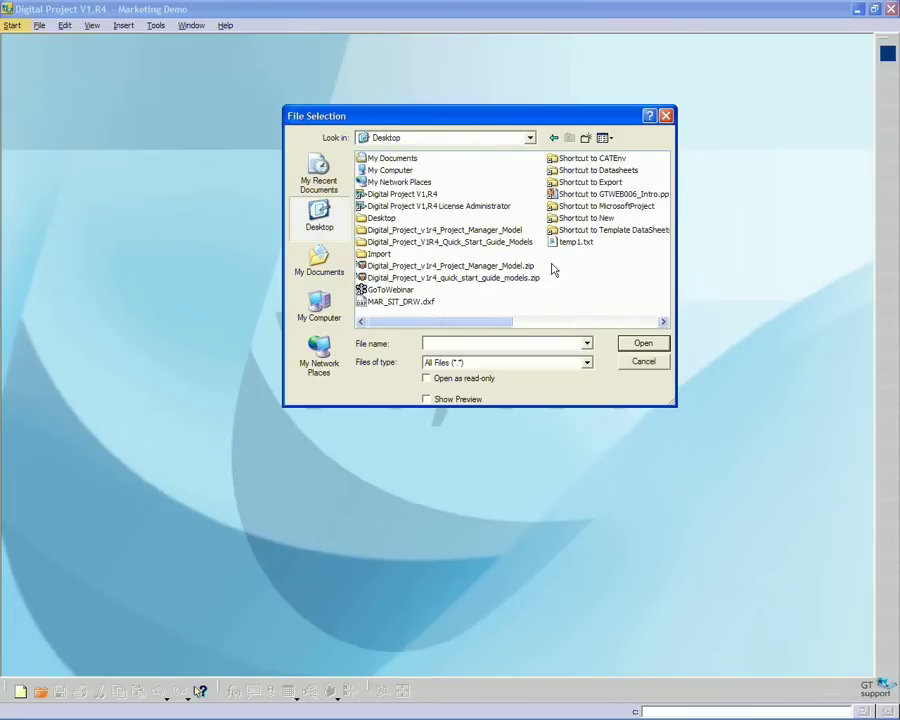
left_click(418, 303)
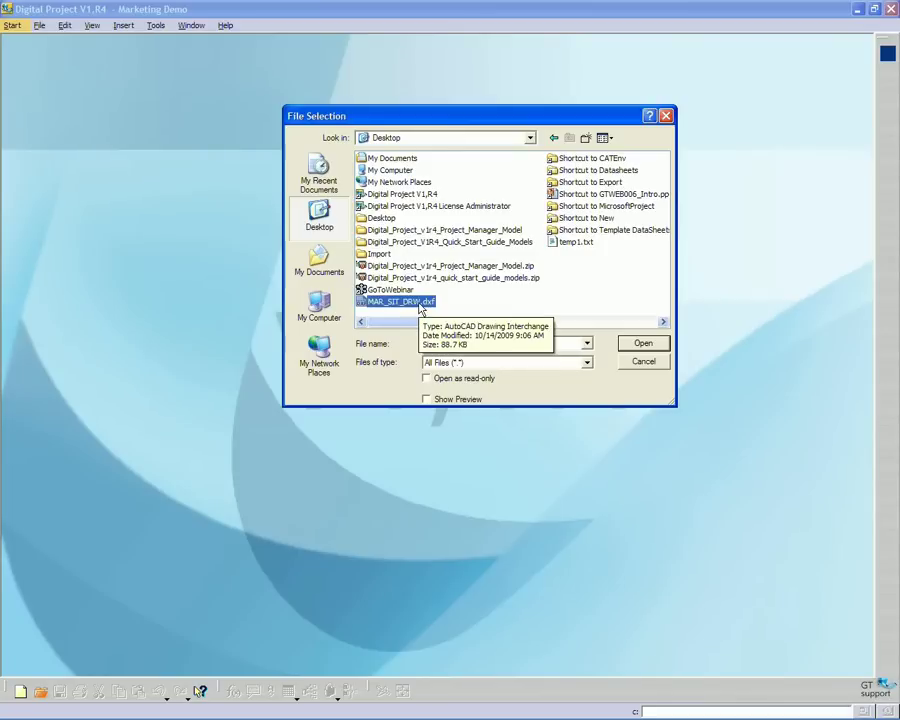
left_click(640, 348)
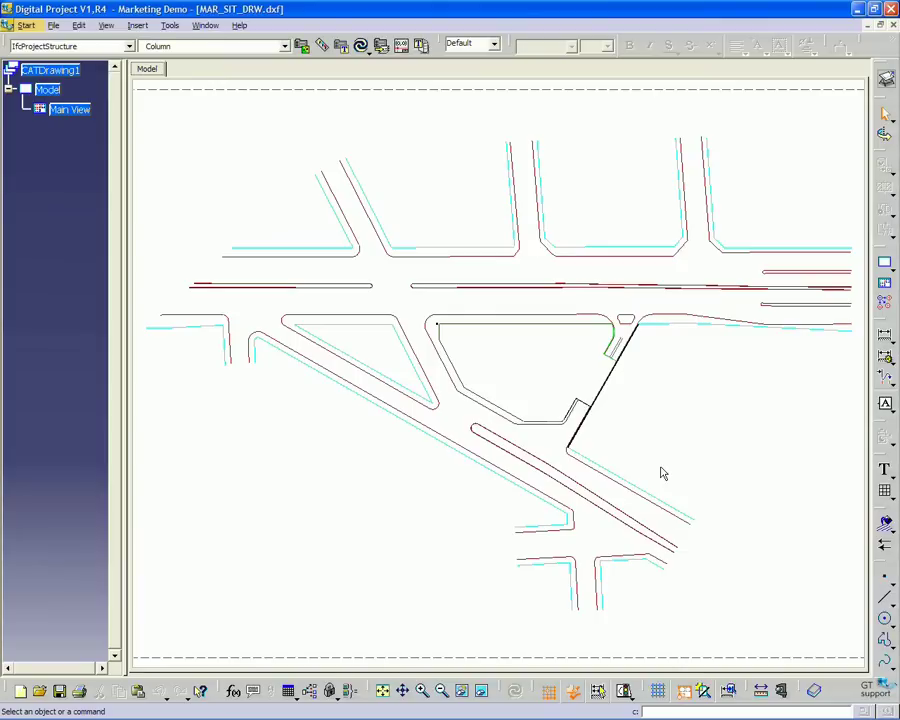
mouse_move(742, 428)
middle_mouse_down()
mouse_move(727, 426)
mouse_move(728, 440)
middle_mouse_up()
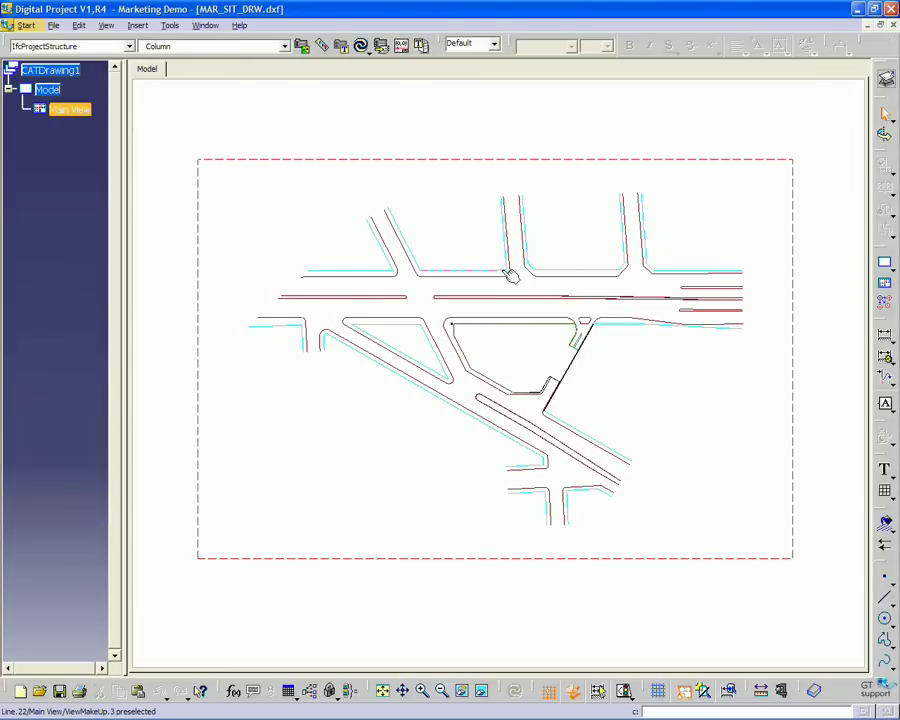
mouse_move(633, 368)
middle_mouse_down()
mouse_move(621, 398)
mouse_move(621, 378)
mouse_move(559, 362)
mouse_move(668, 401)
middle_mouse_up()
scroll(665, 410, "down", 3)
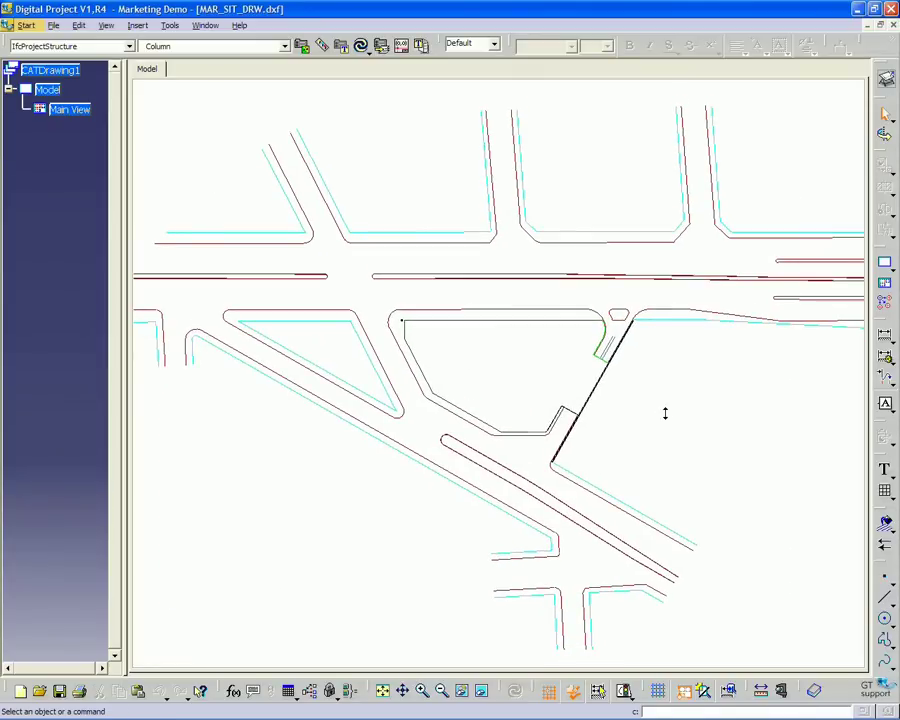
scroll(687, 412, "up", 2)
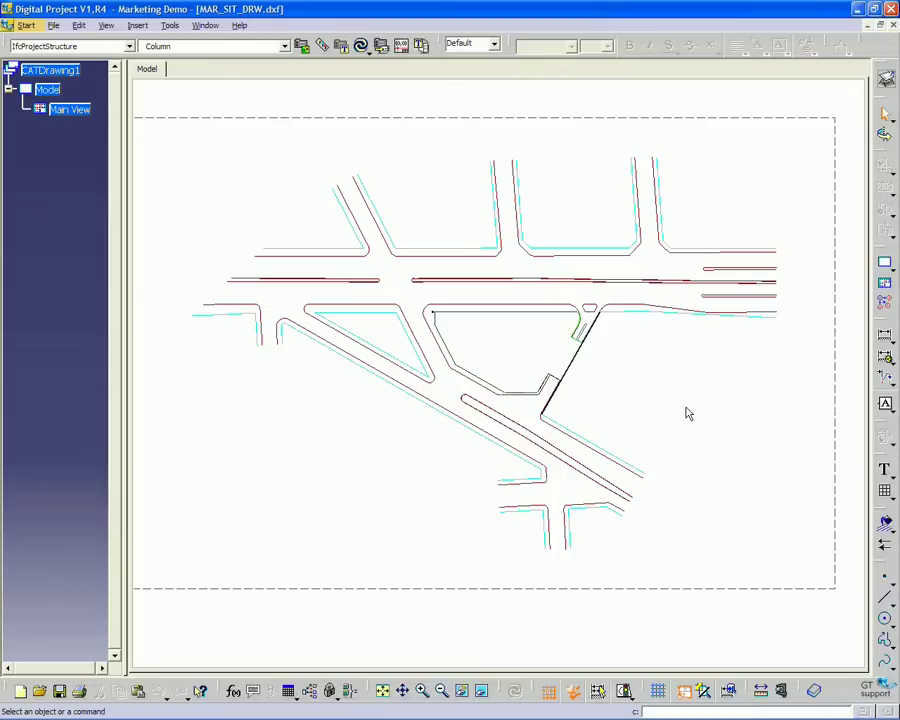
middle_click_drag(688, 413, 685, 380, "ctrl")
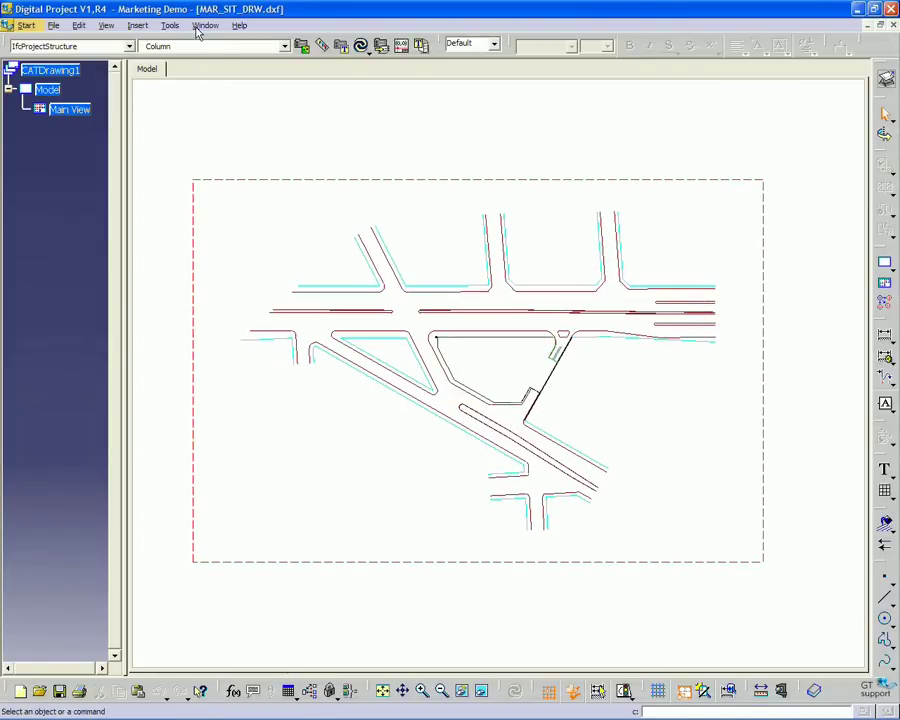
- Create a new document of type Part and name the part MAR_SIT_DRW
left_click(54, 26)
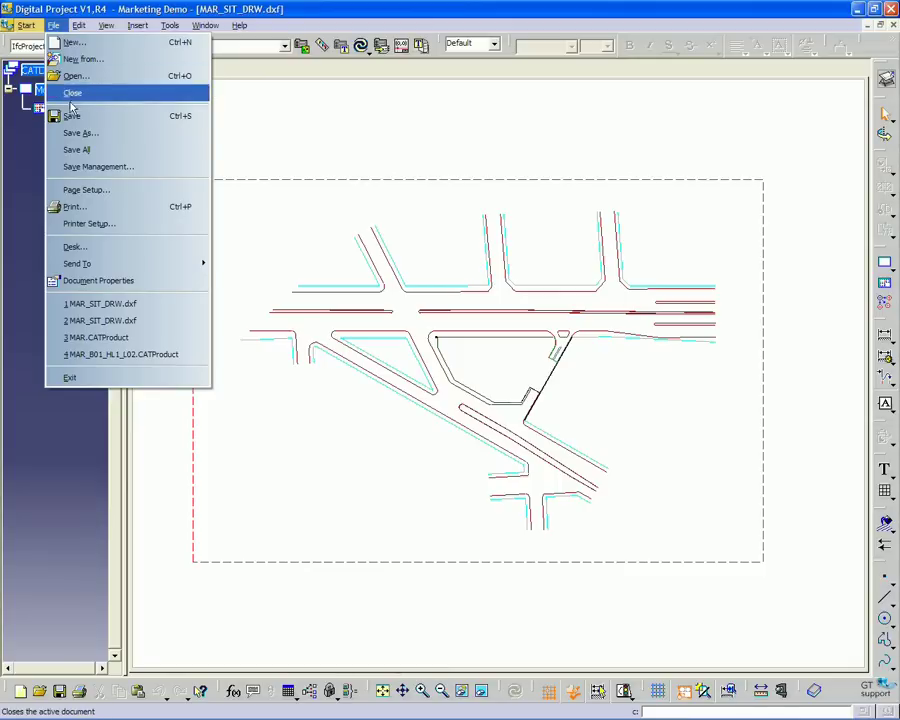
left_click(73, 42)
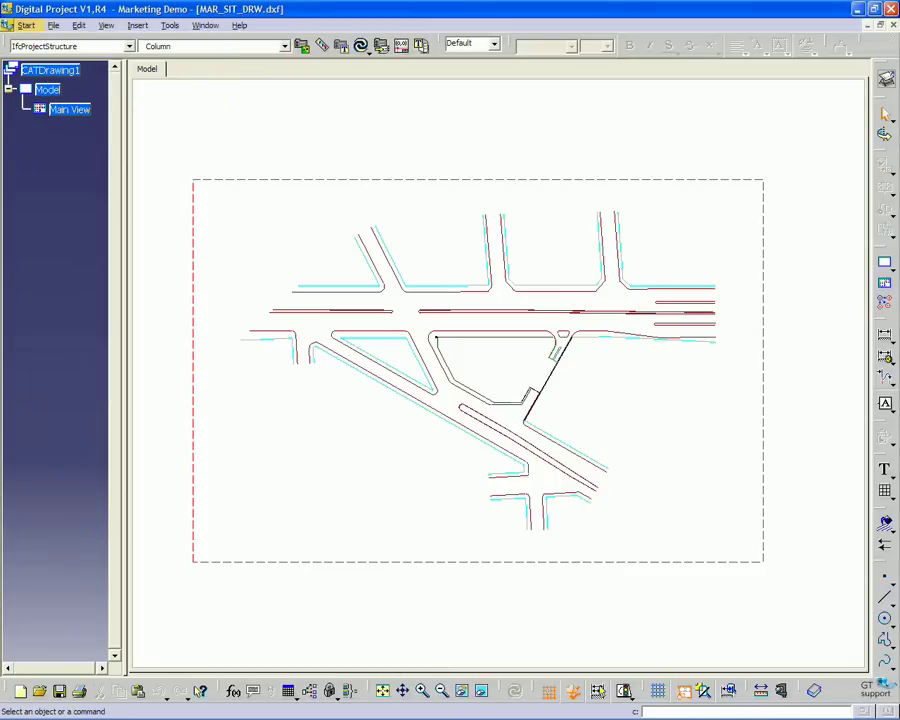
left_click_drag(736, 254, 681, 238)
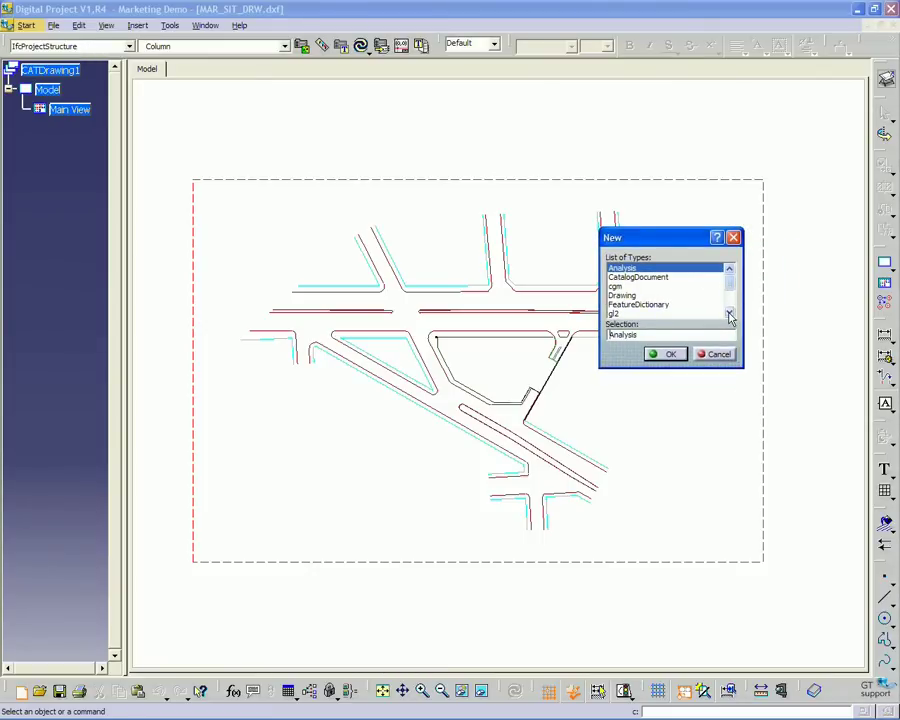
left_click(731, 314)
left_click(731, 314)
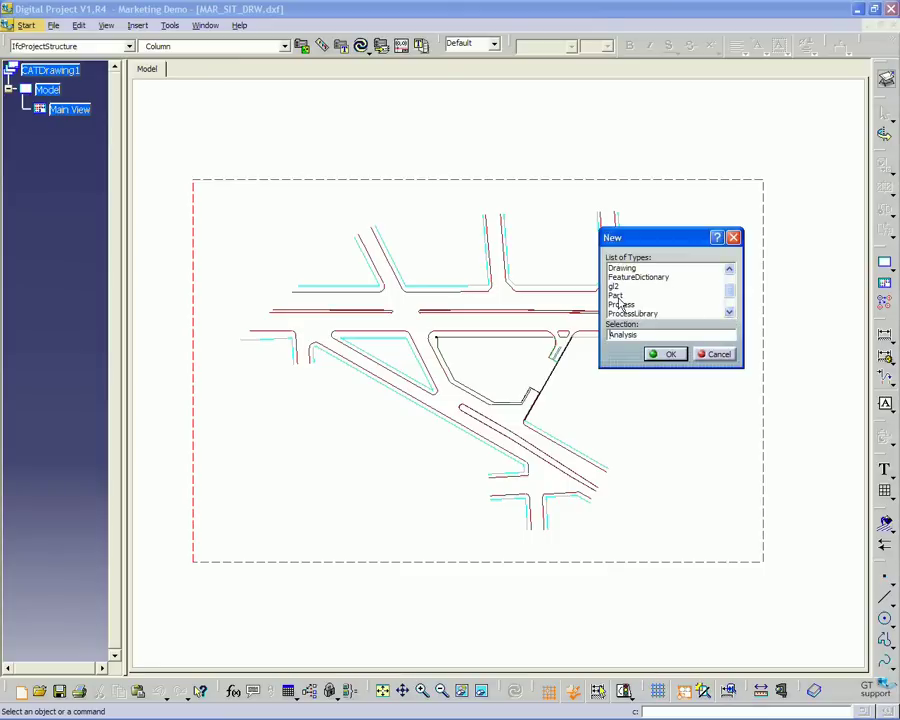
left_click(620, 281)
left_click(668, 355)
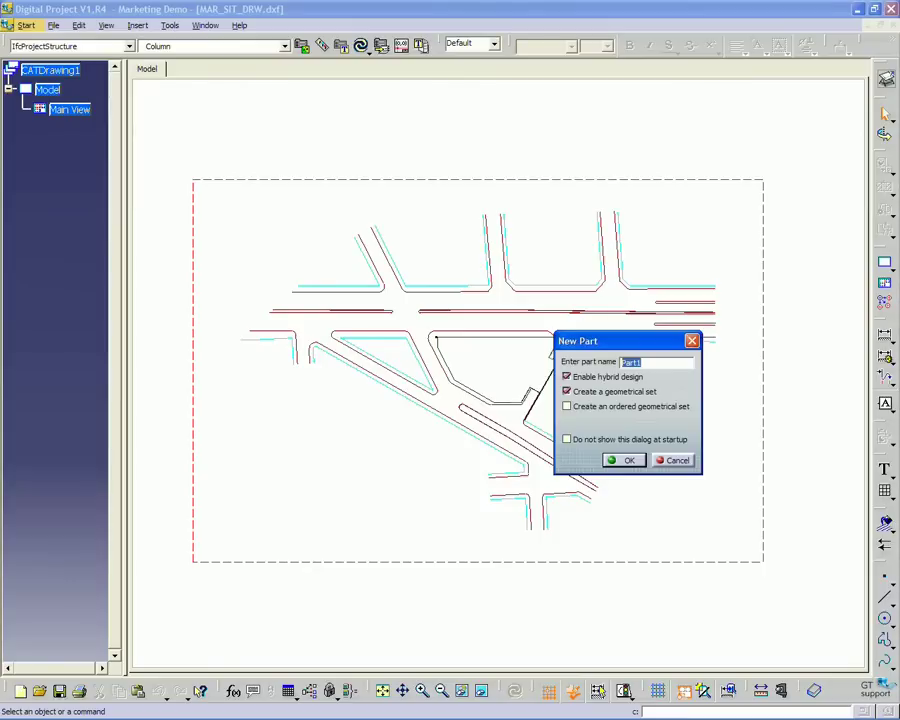
type("MAR_SIT_DRW")
mouse_move(586, 384)
key("Return")
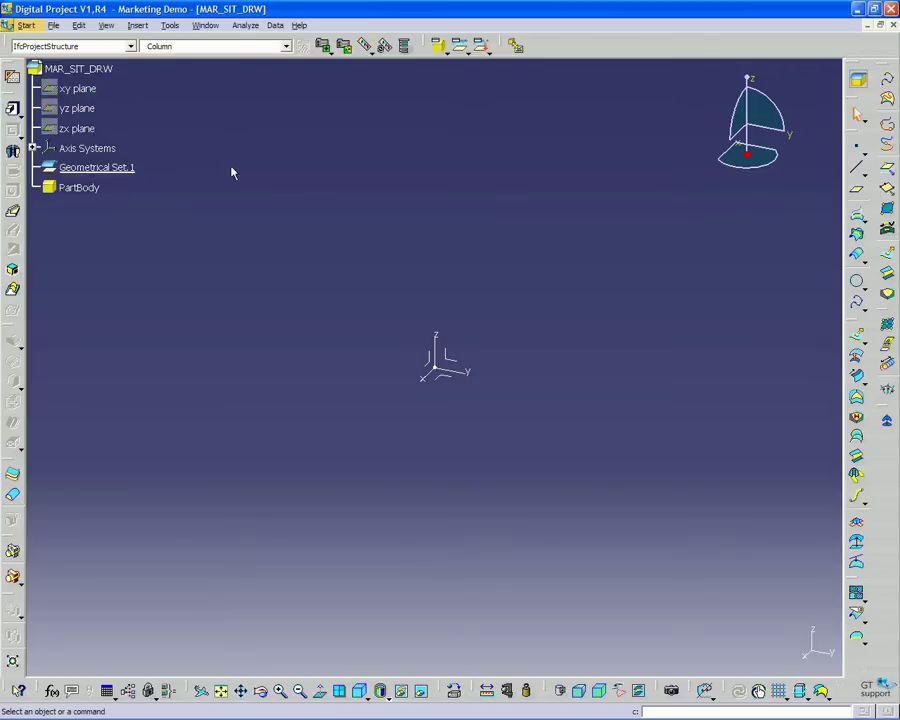
- Start a positioned sketch on the xy plane of the part, with implicit origin and orientation
left_click(72, 89)
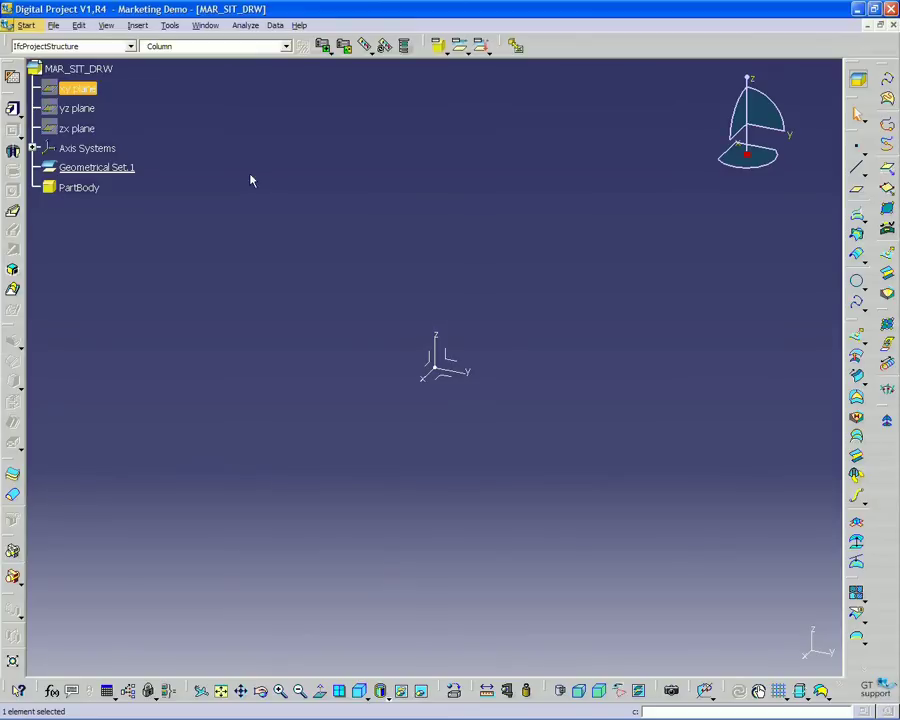
left_click(12, 77)
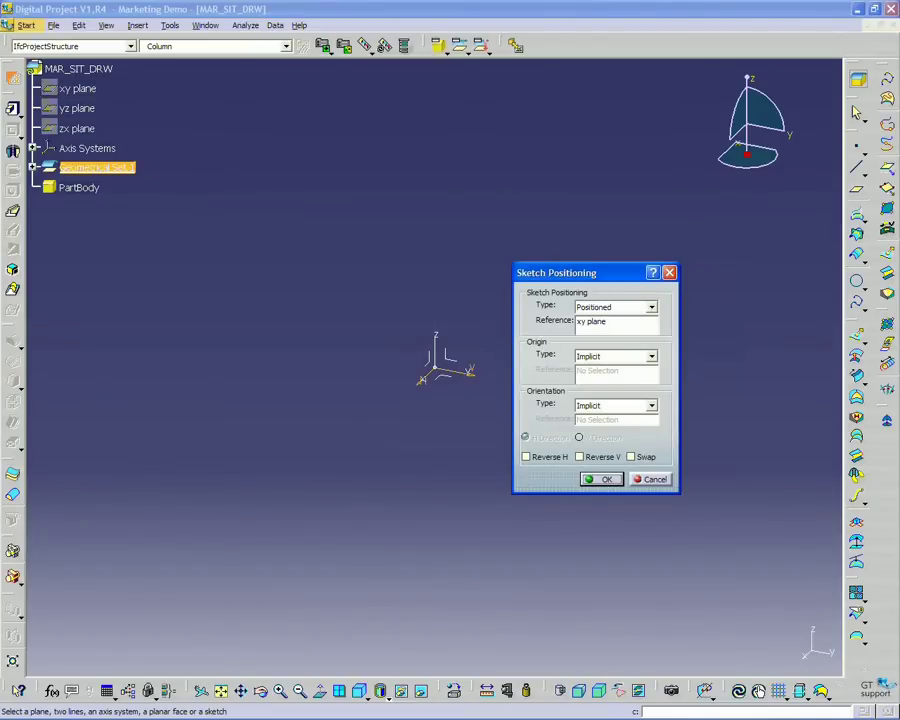
key("Return")
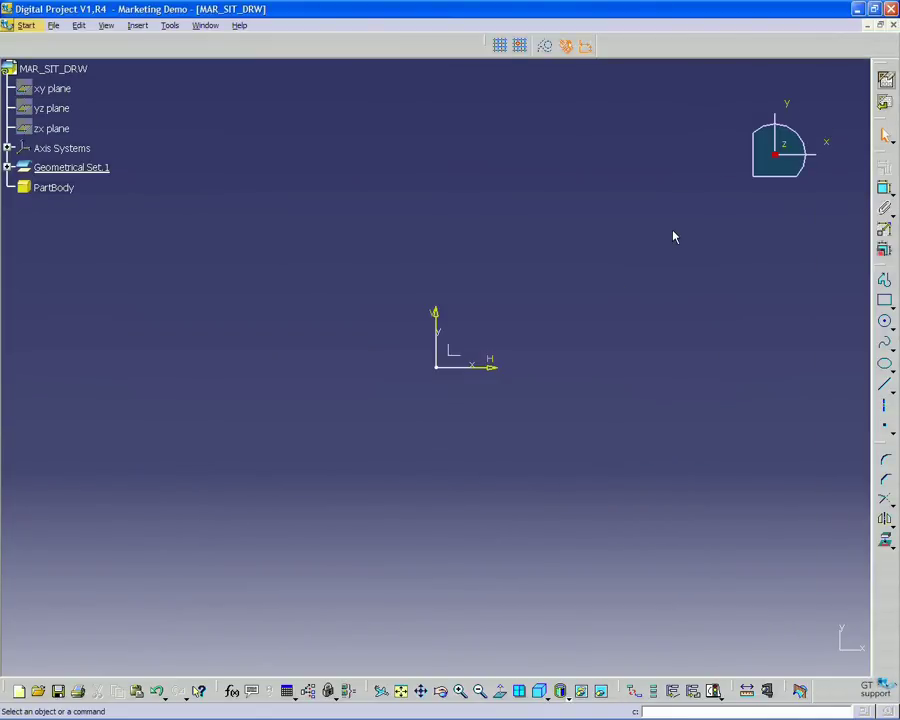
- Tile the part and drawing windows vertically and copy all the linework of MAR_SIT_DRW.dxf
left_click(207, 27)
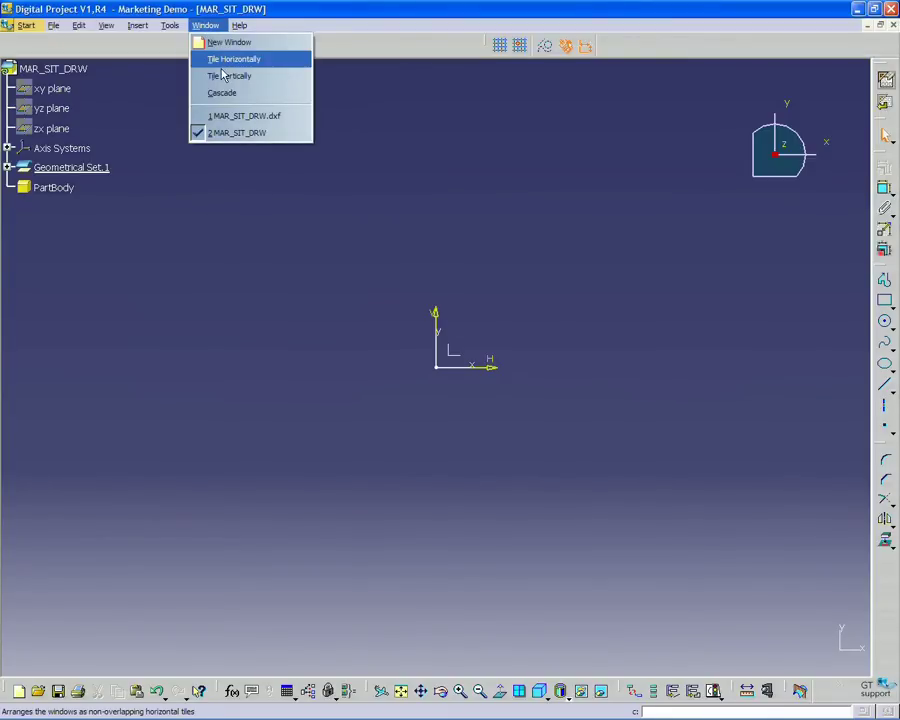
left_click(228, 77)
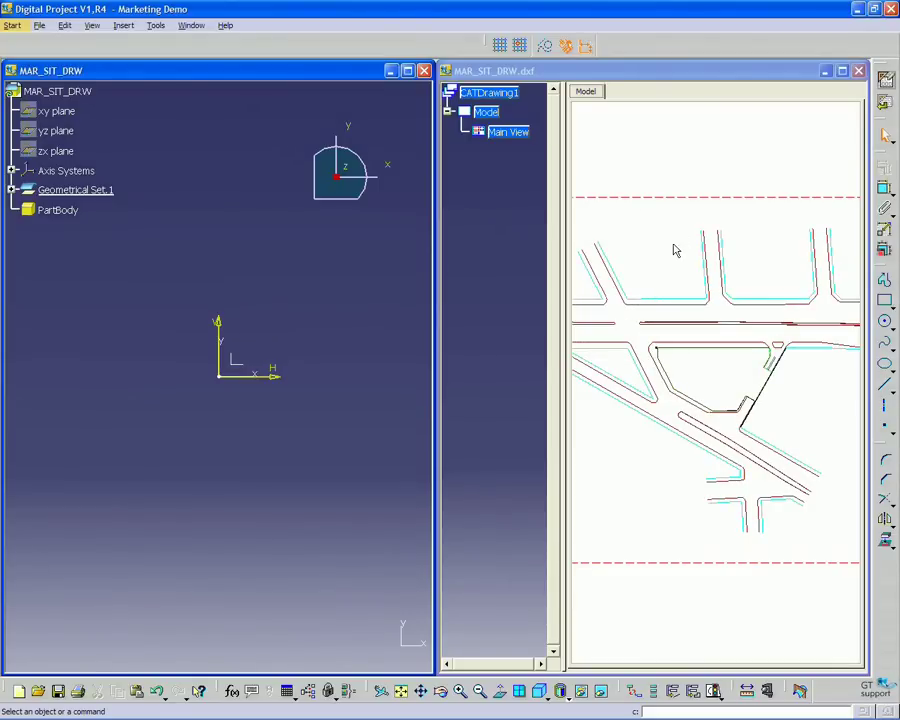
left_click(674, 250)
mouse_move(673, 217)
middle_mouse_down("ctrl")
mouse_move(671, 207)
mouse_move(657, 301)
mouse_move(635, 342)
mouse_move(700, 410)
mouse_move(703, 312)
mouse_move(665, 350)
mouse_move(673, 305)
mouse_move(693, 366)
mouse_move(712, 340)
mouse_move(719, 275)
mouse_move(713, 357)
mouse_move(706, 314)
mouse_move(700, 360)
mouse_move(646, 266)
middle_mouse_up("ctrl")
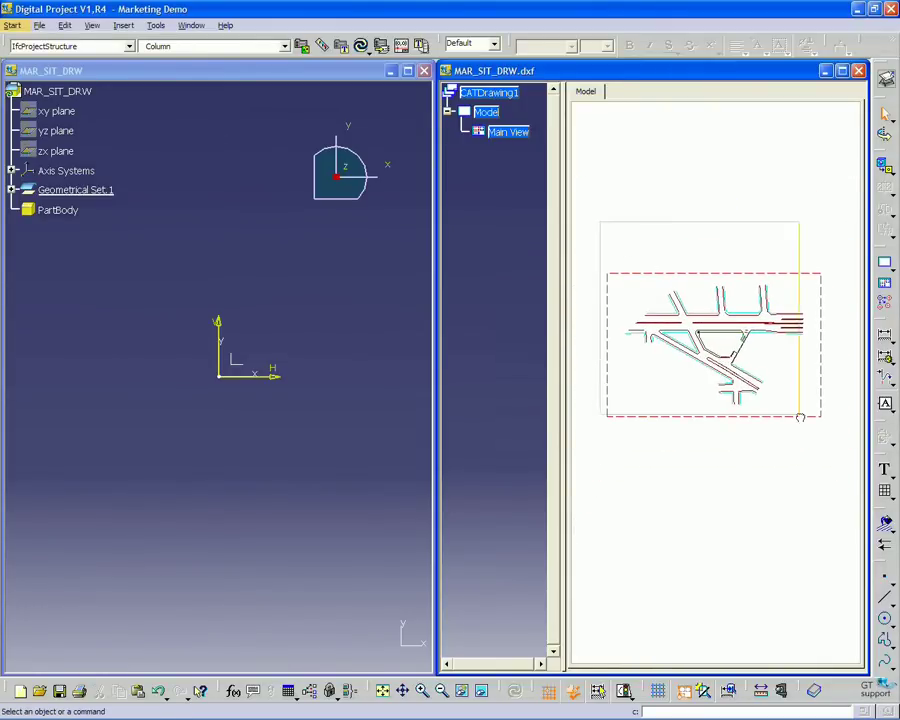
key("ctrl+a")
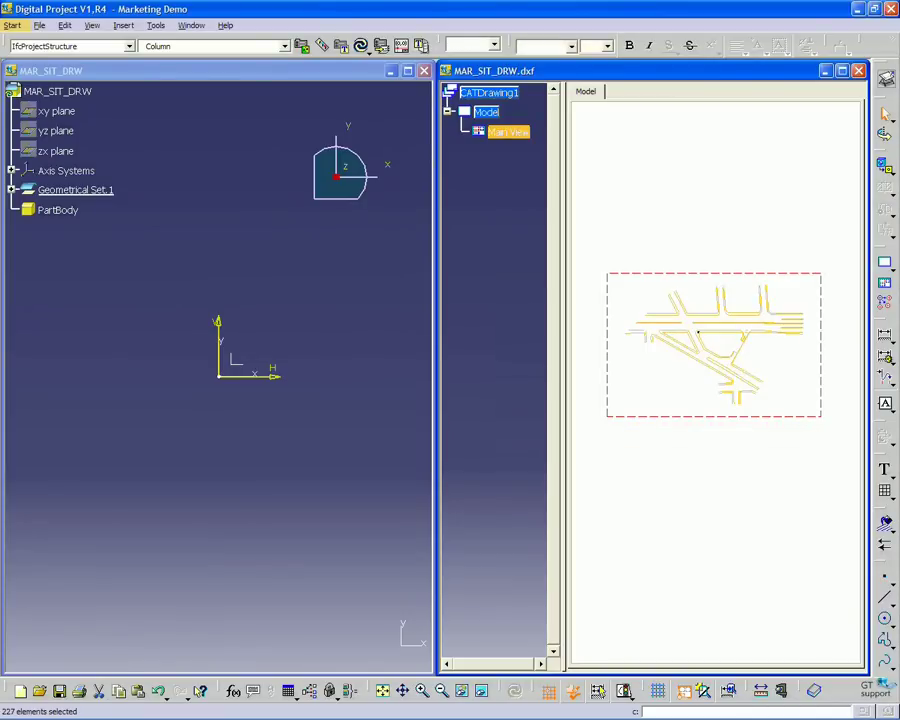
left_click(64, 26)
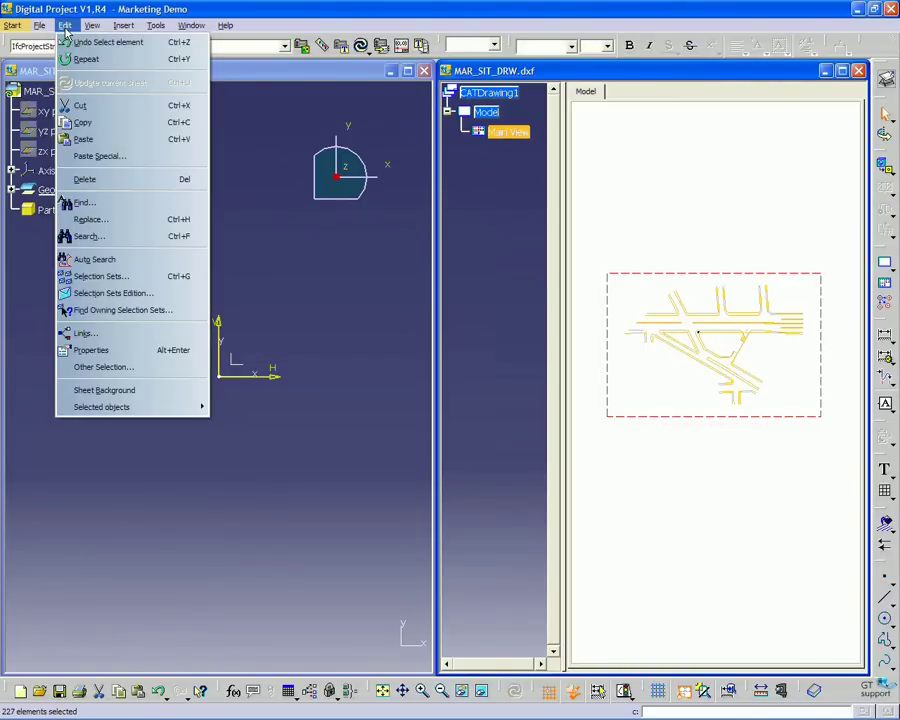
left_click(83, 123)
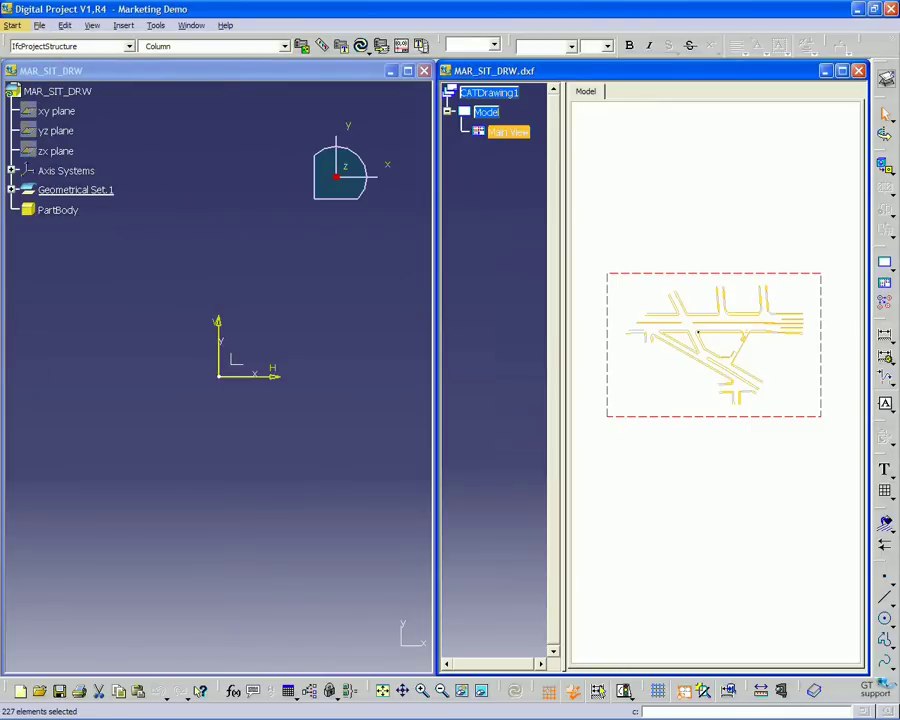
- Paste the copied site linework into the open sketch of the MAR_SIT_DRW part and maximize the part's window
left_click(108, 66)
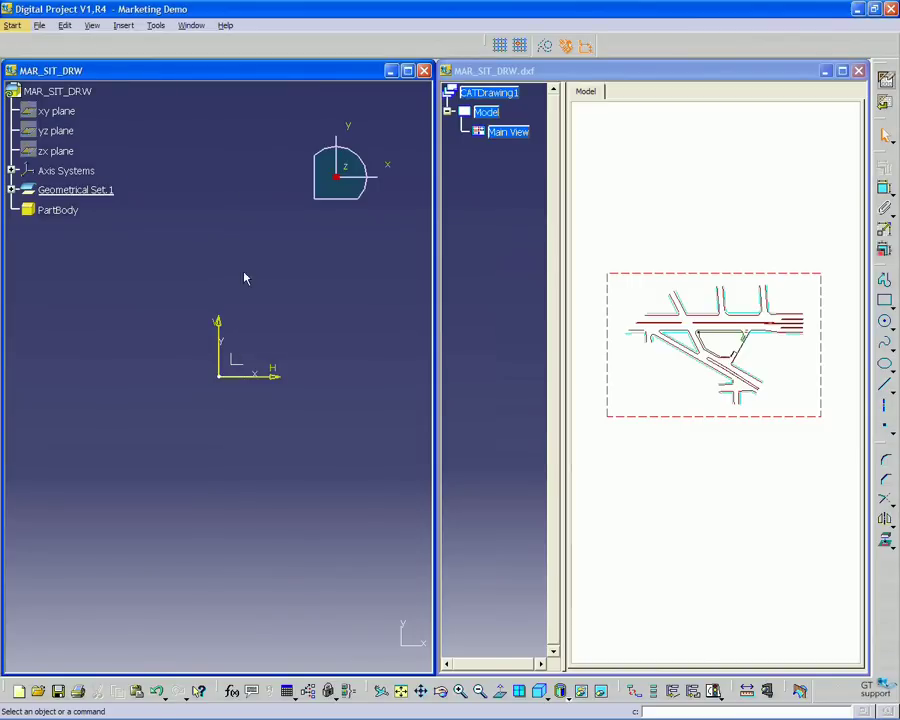
left_click(64, 25)
left_click(62, 58)
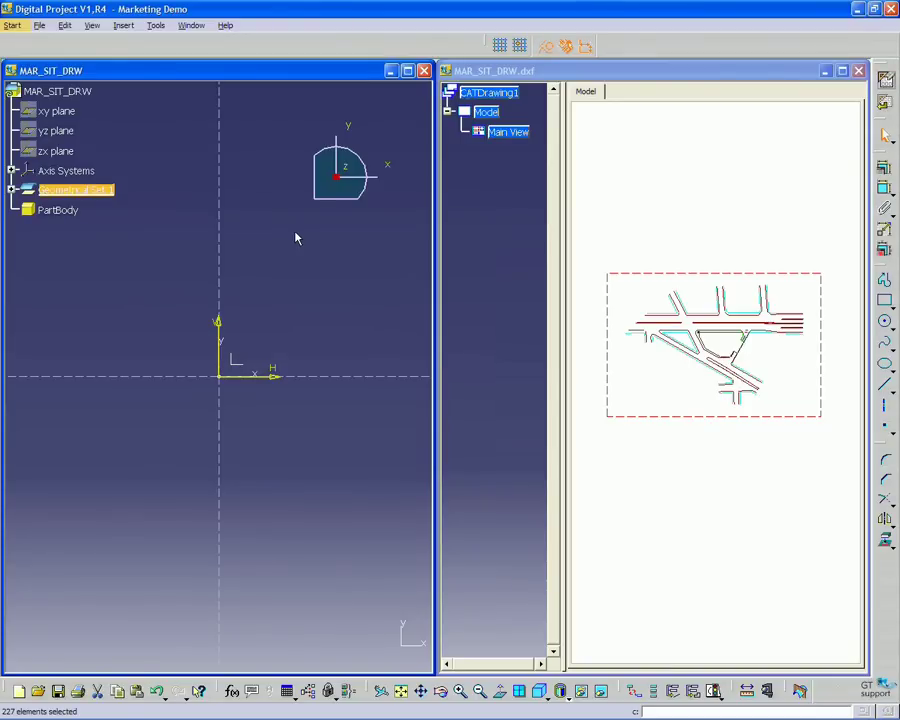
left_click(400, 690)
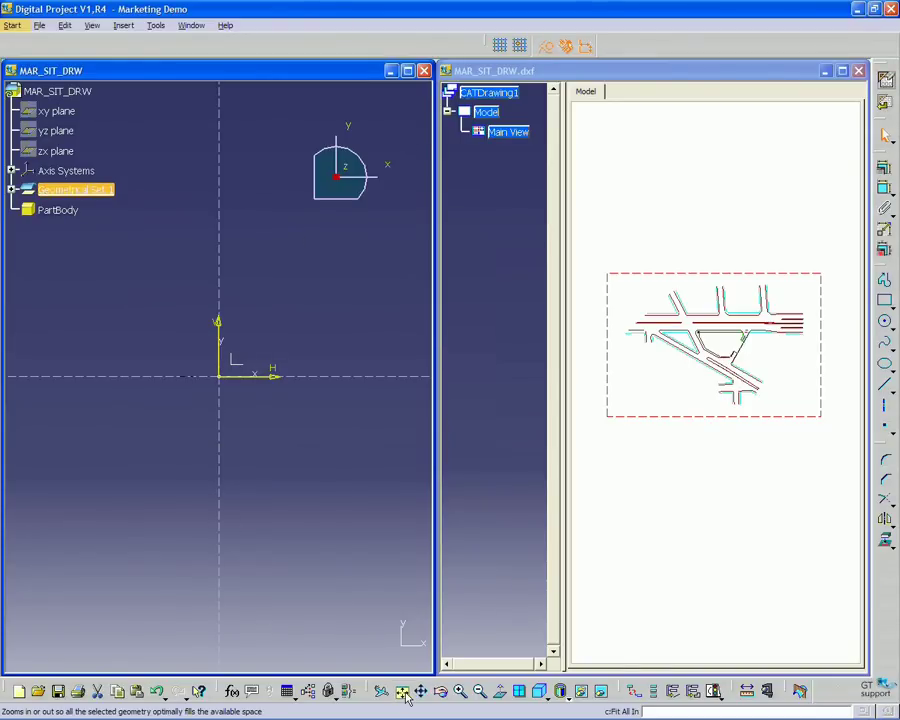
left_click(407, 71)
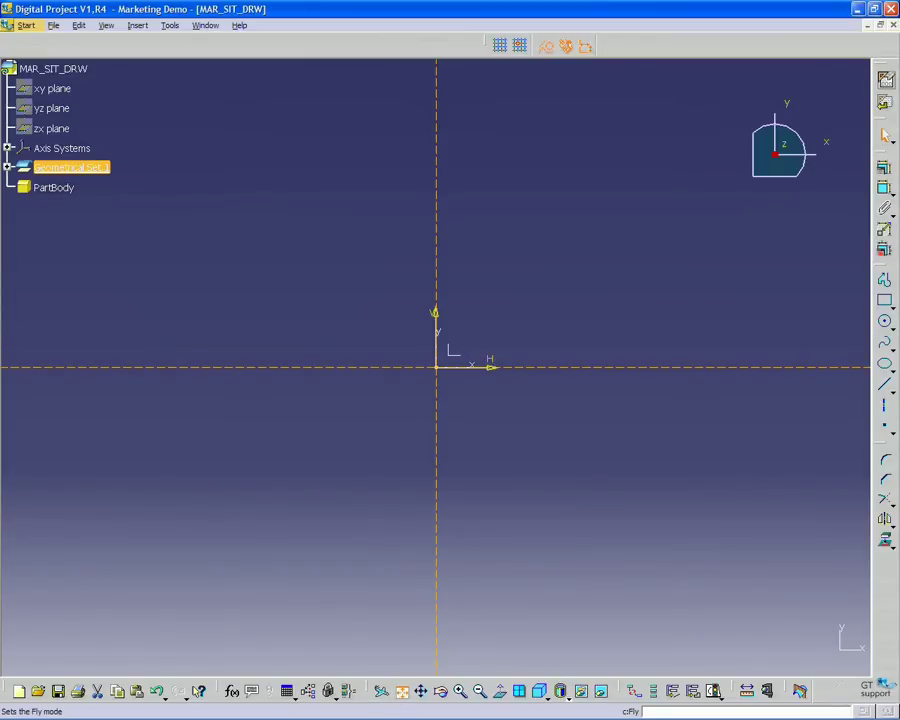
left_click(401, 690)
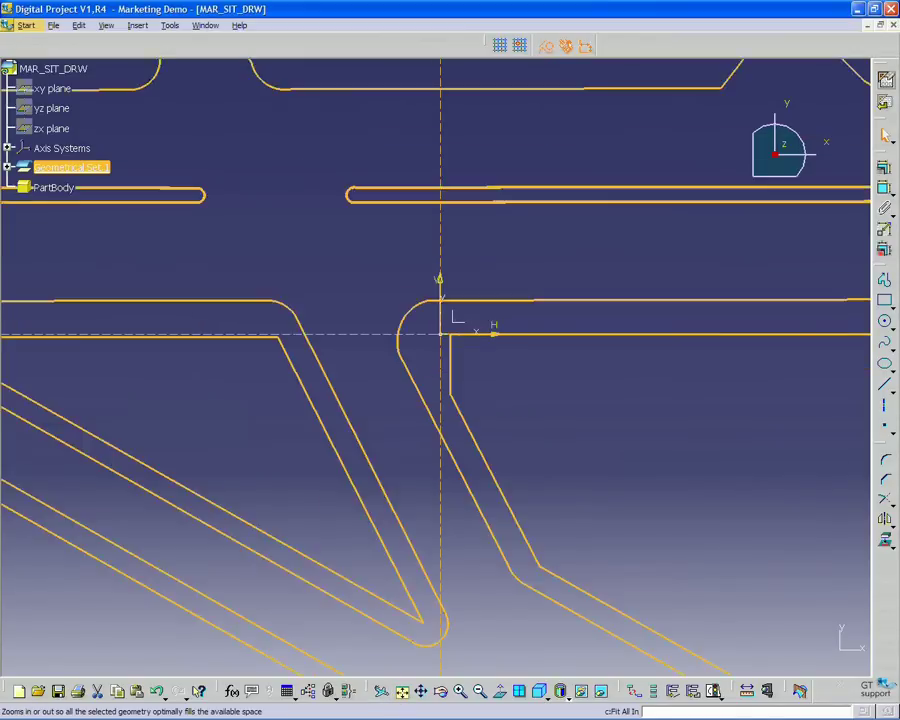
left_click(538, 382)
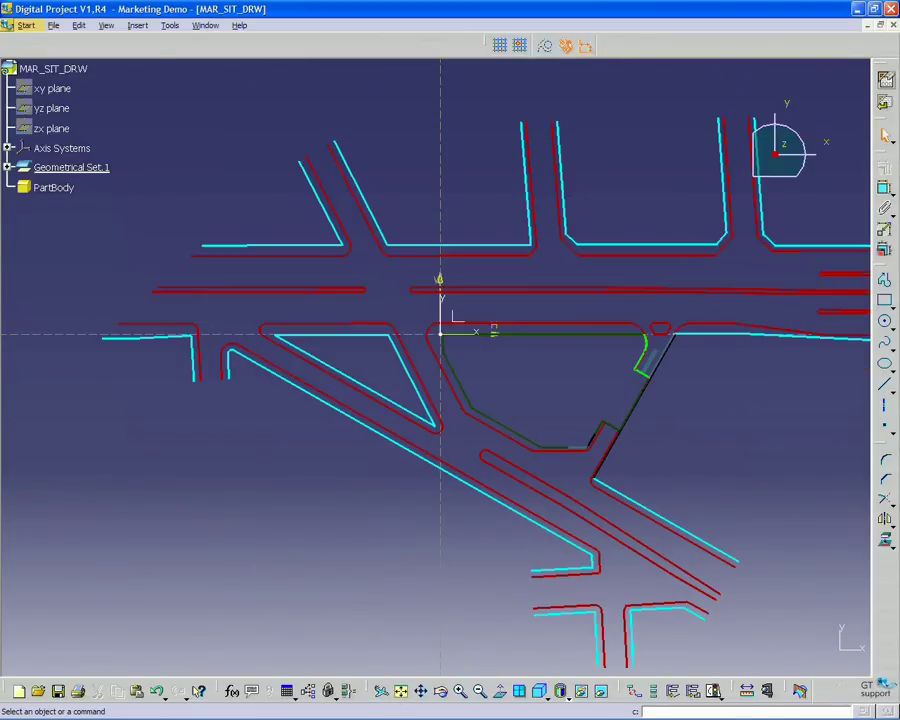